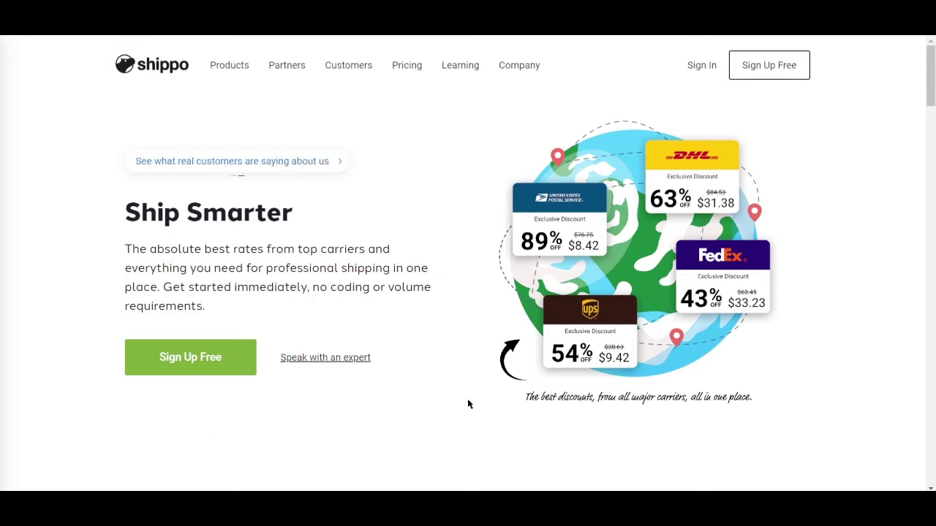
# Step: Scroll the homepage from the Ship Smarter hero to the What You Can Do With Shippo features
pyautogui.scroll(-5, 455, 374)
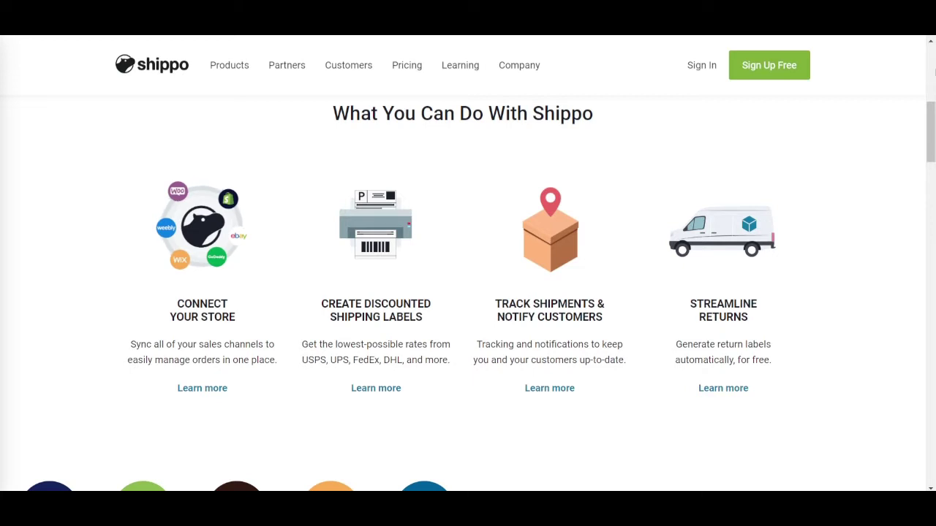
# Step: Open the Sign Up Free form and enter the first and last name
pyautogui.click(778, 78)
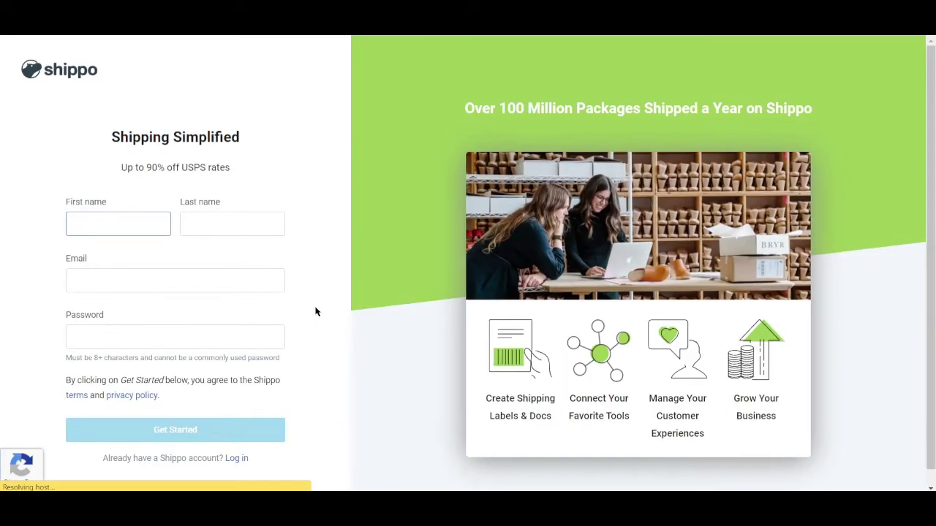
pyautogui.scroll(-1, 234, 366)
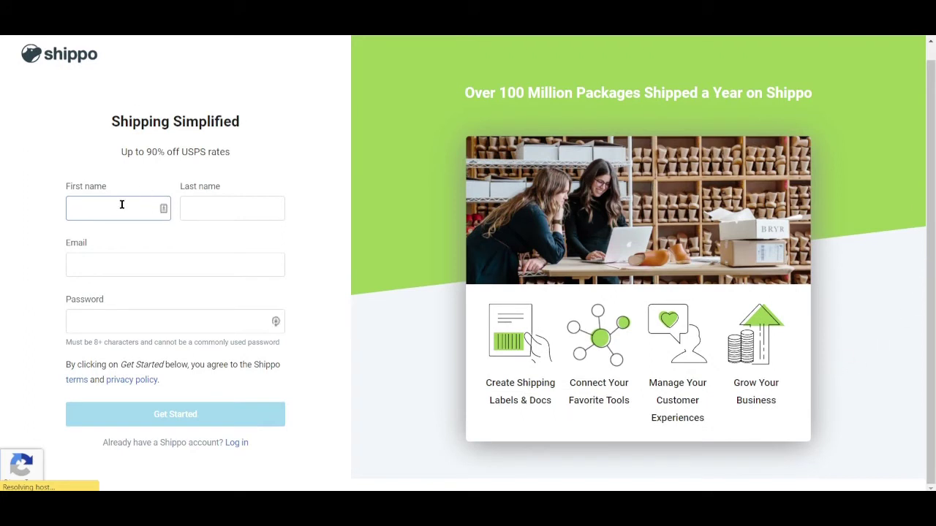
pyautogui.write('iam')
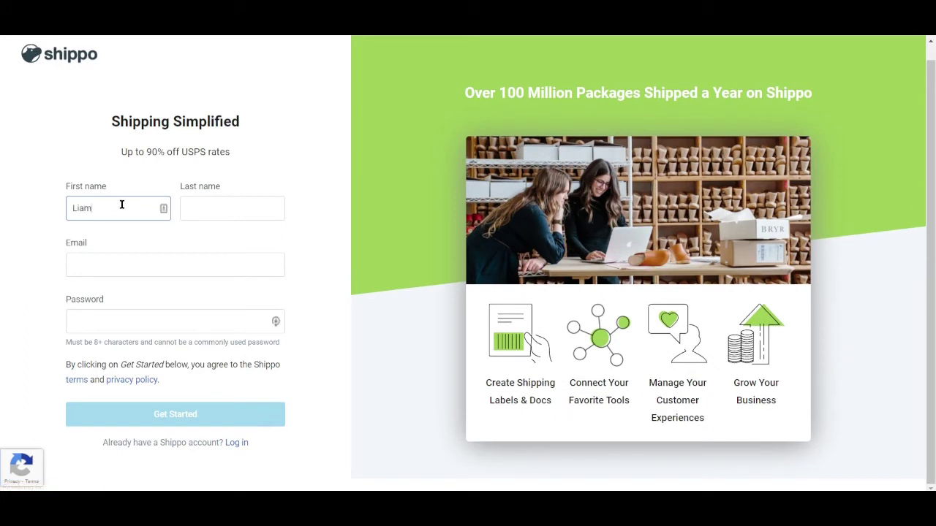
pyautogui.press('Tab')
pyautogui.write('Mi')
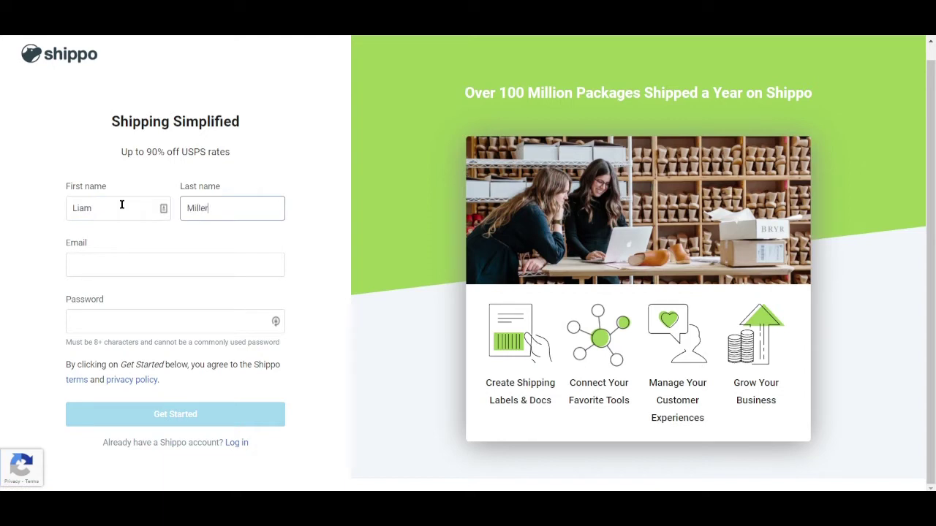
# Step: Fill in the account e-mail address and password
pyautogui.click(104, 263)
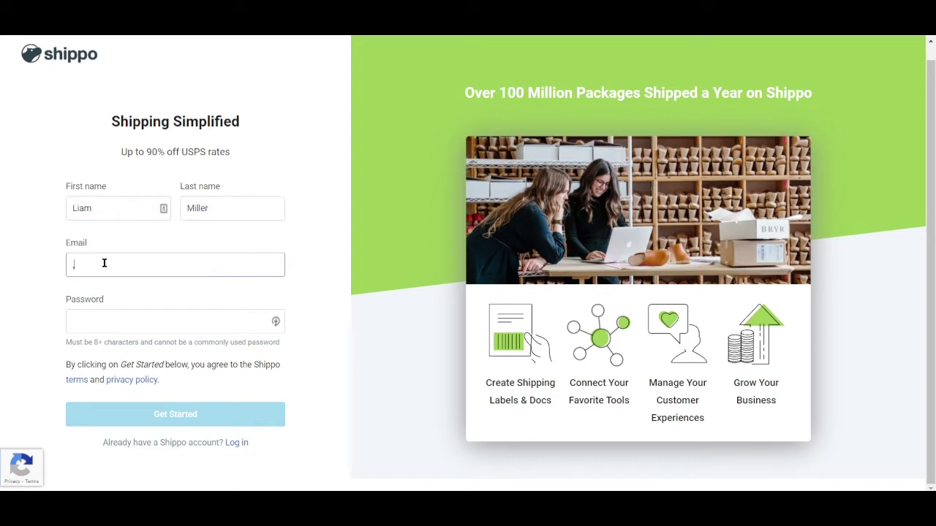
pyautogui.click(151, 326)
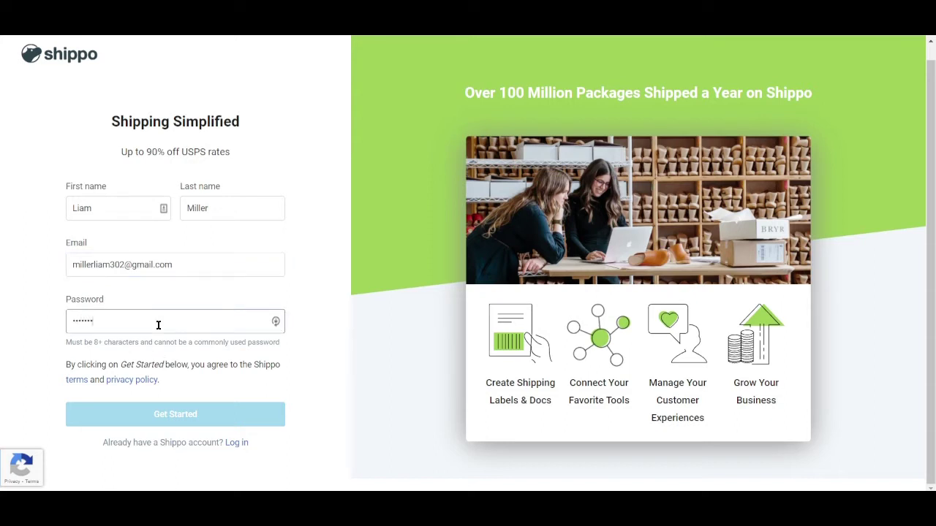
pyautogui.write('••')
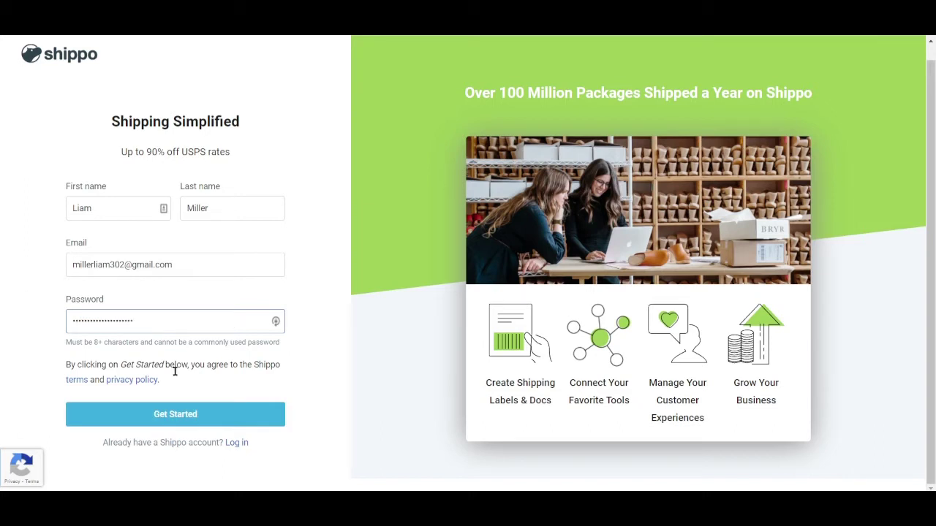
# Step: Submit the registration, select the four traffic-light tiles in the reCAPTCHA, and verify
pyautogui.click(176, 414)
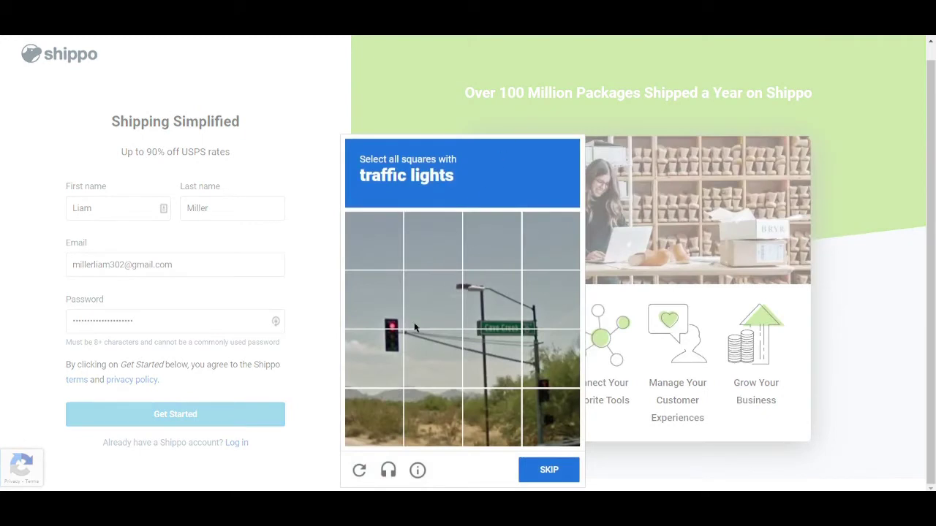
pyautogui.click(392, 361)
pyautogui.click(381, 296)
pyautogui.click(560, 382)
pyautogui.click(555, 427)
pyautogui.click(552, 469)
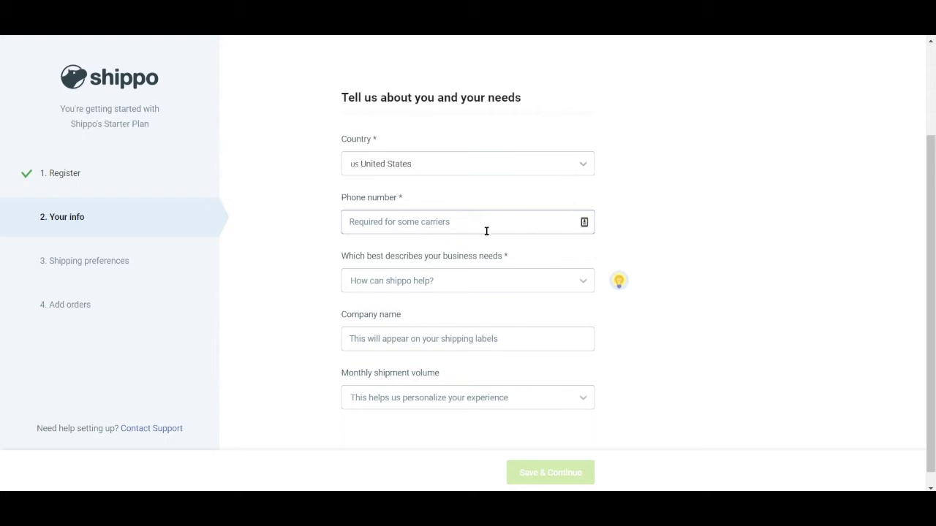
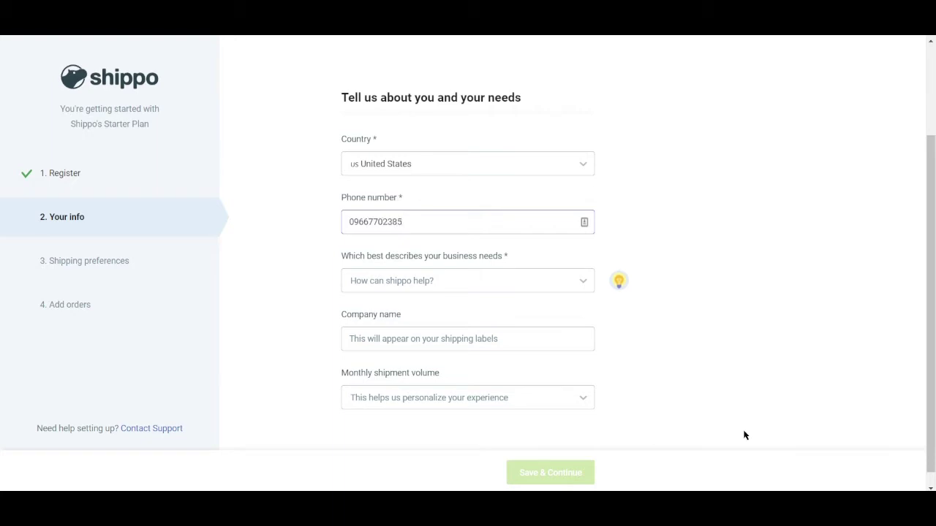
# Step: Enter the phone number and choose Philippines as the country
pyautogui.click(585, 284)
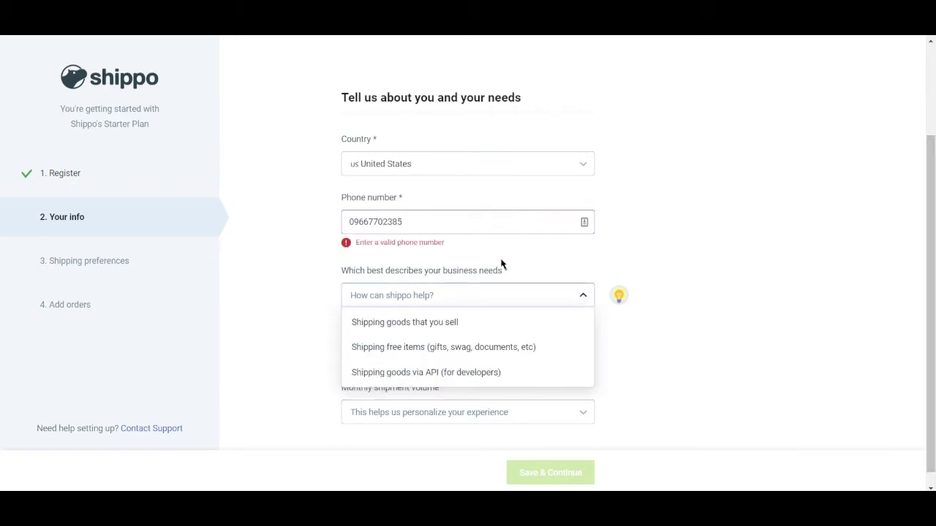
pyautogui.click(442, 219)
pyautogui.click(578, 167)
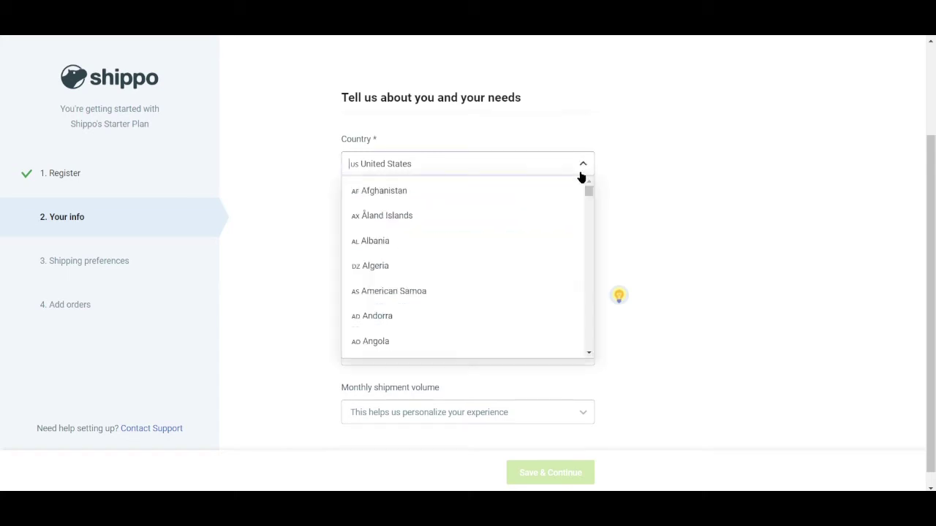
pyautogui.scroll(-8, 435, 321)
pyautogui.scroll(-20, 436, 318)
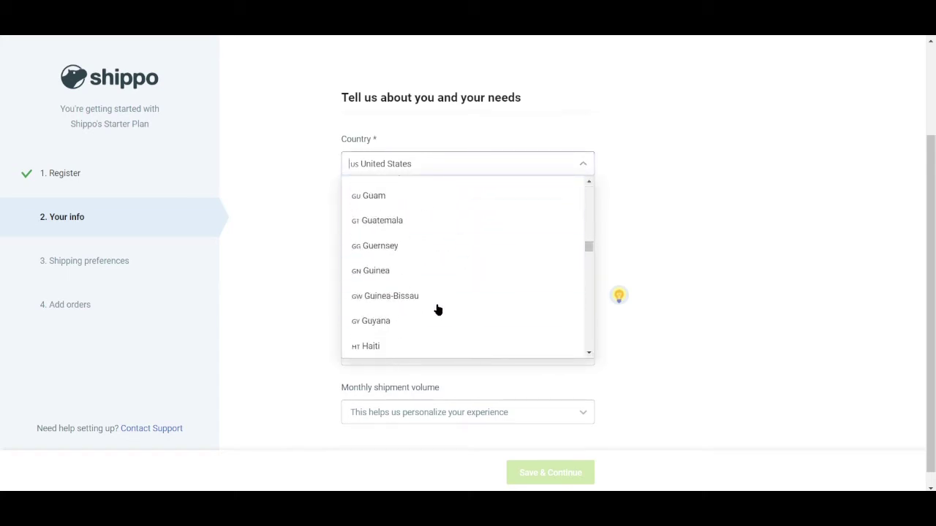
pyautogui.scroll(-20, 437, 312)
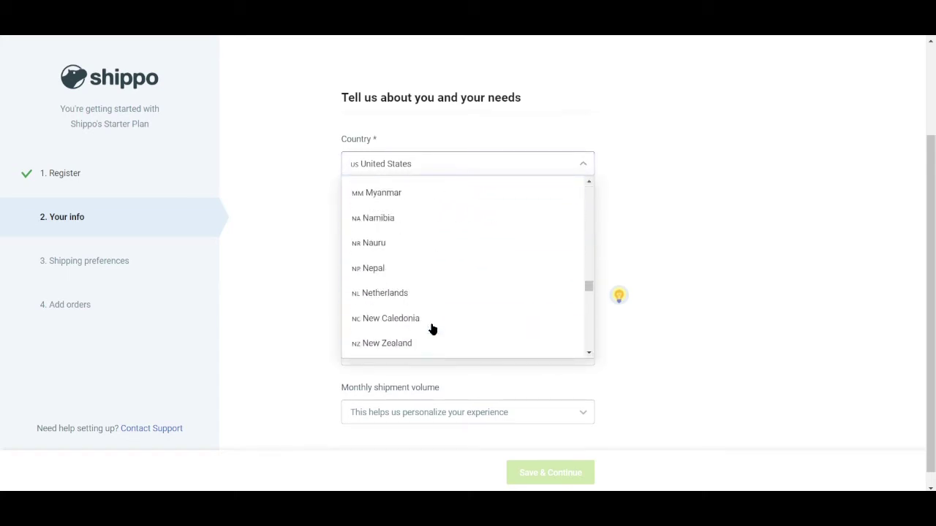
pyautogui.scroll(-7, 409, 329)
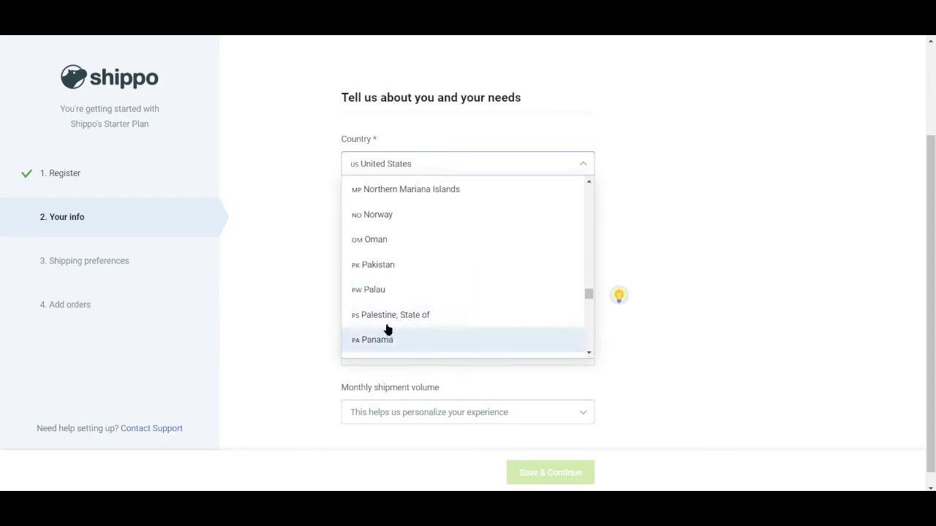
pyautogui.click(402, 265)
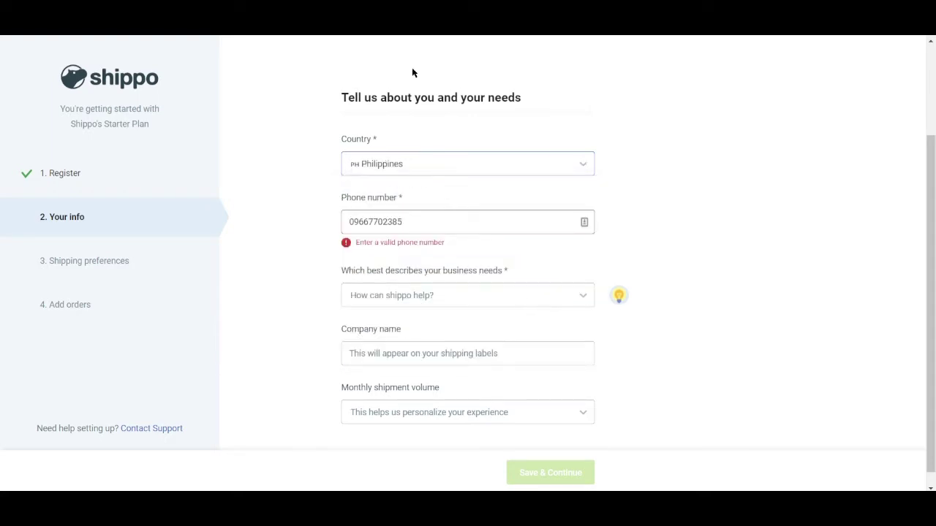
# Step: Set the business need to Shipping goods that you sell
pyautogui.click(427, 298)
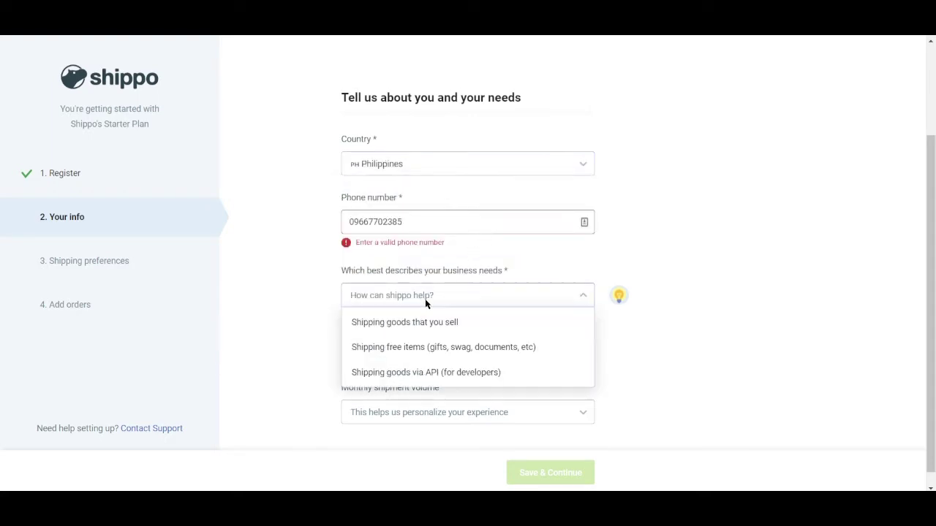
pyautogui.click(354, 223)
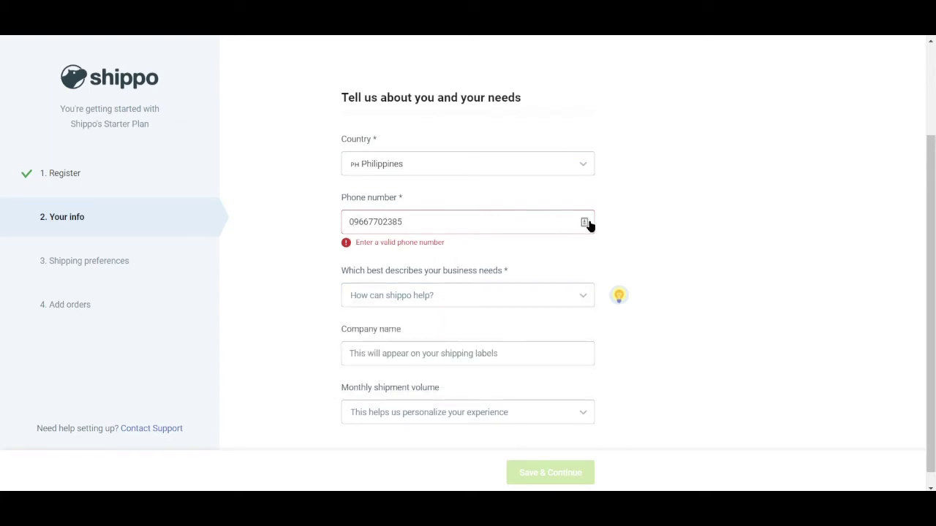
pyautogui.click(584, 223)
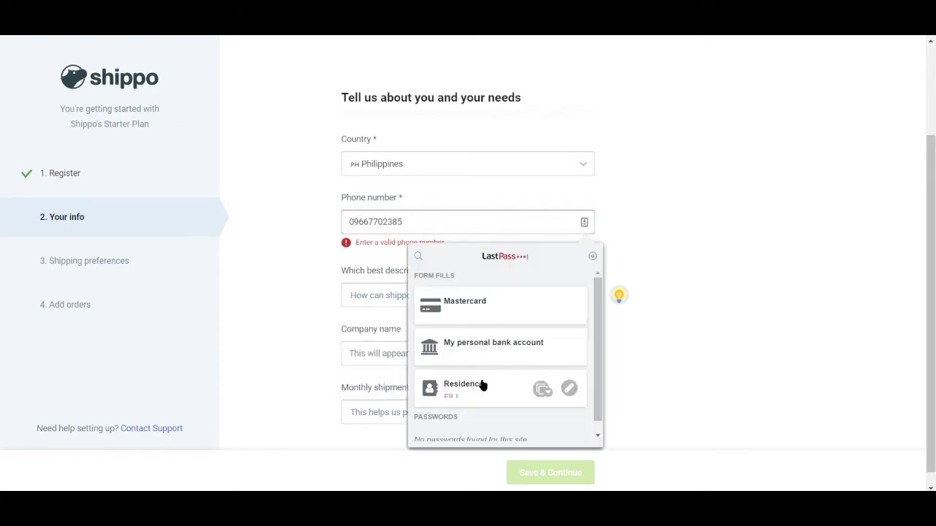
pyautogui.click(699, 274)
pyautogui.click(505, 301)
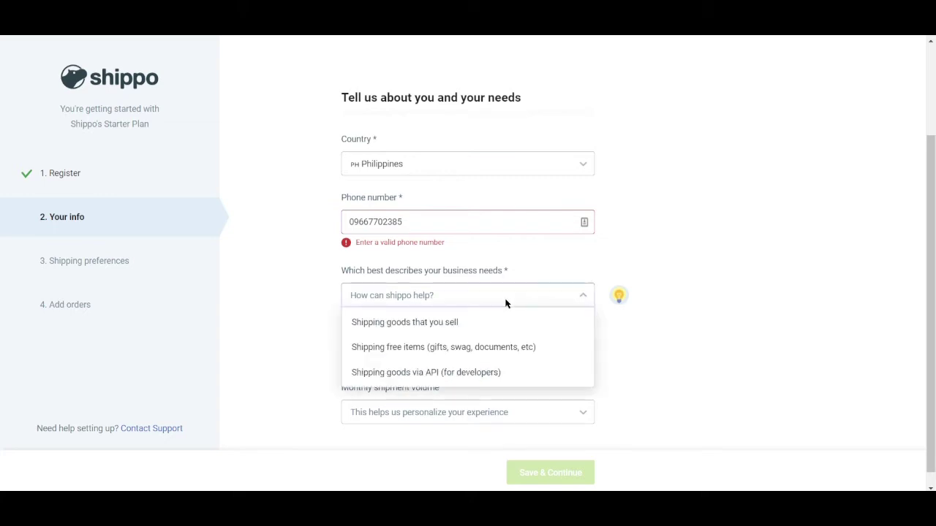
pyautogui.click(448, 325)
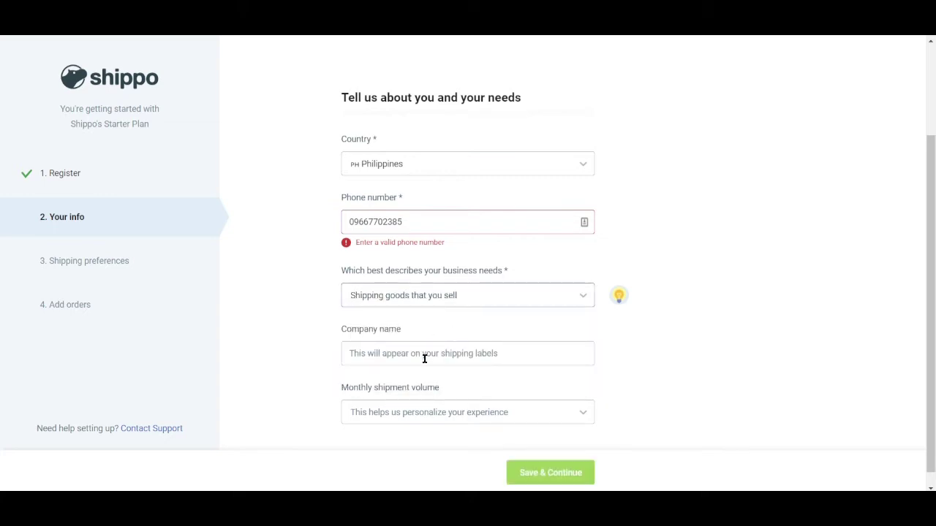
pyautogui.click(497, 300)
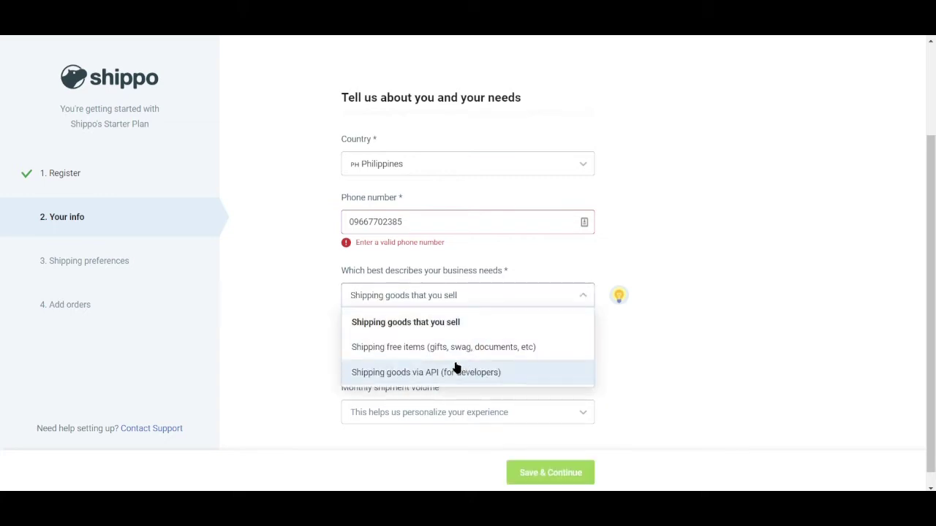
# Step: Enter company 25MIN, choose 11 - 100 packages a month, and save the step
pyautogui.click(770, 328)
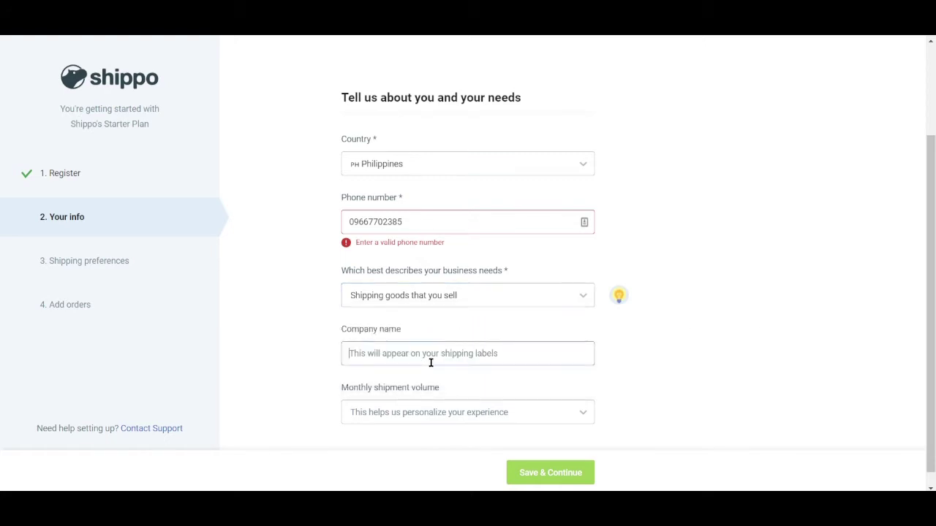
pyautogui.write('25MIN')
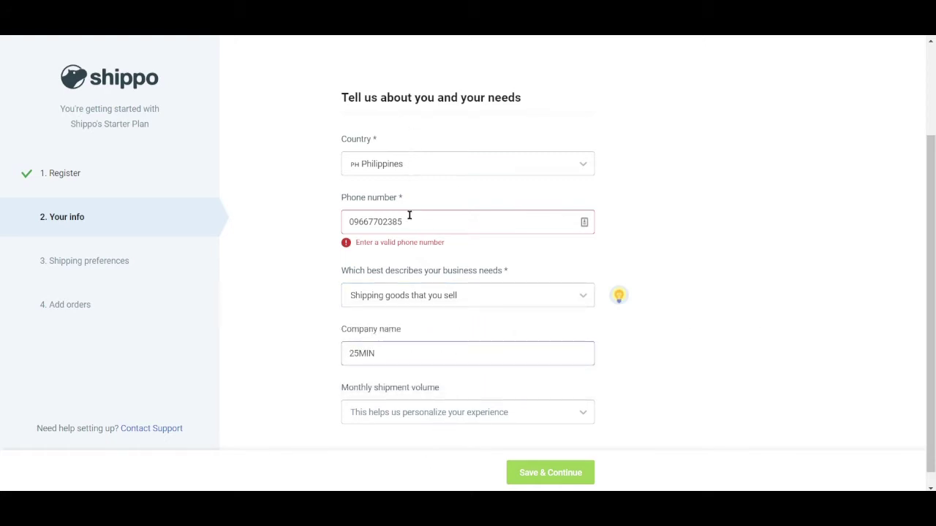
pyautogui.click(388, 413)
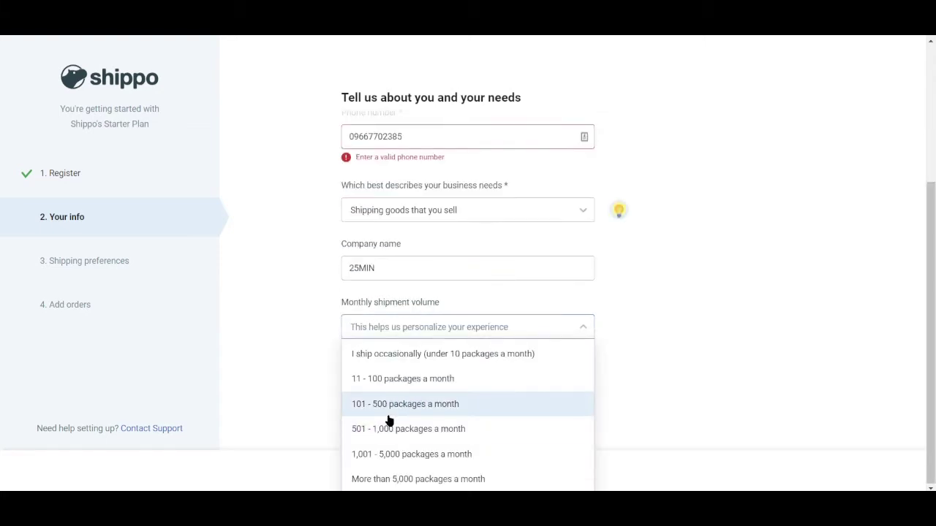
pyautogui.click(402, 378)
pyautogui.click(545, 475)
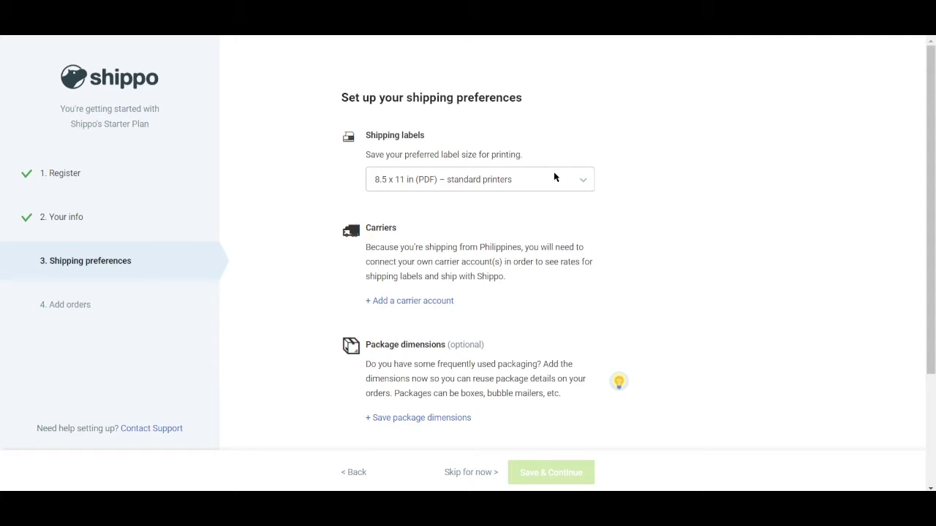
# Step: Keep the 8.5 x 11 in (PDF) standard-printer label size
pyautogui.click(557, 177)
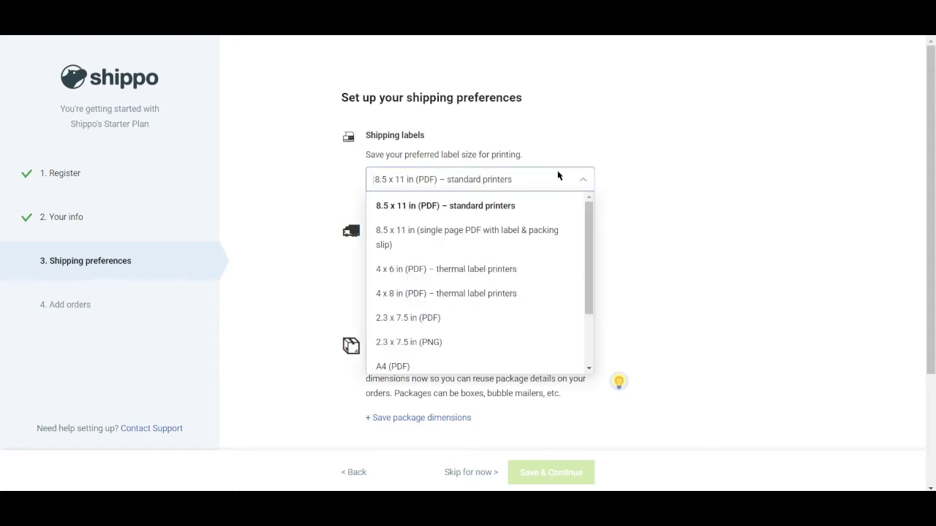
pyautogui.click(479, 207)
pyautogui.scroll(-2, 617, 243)
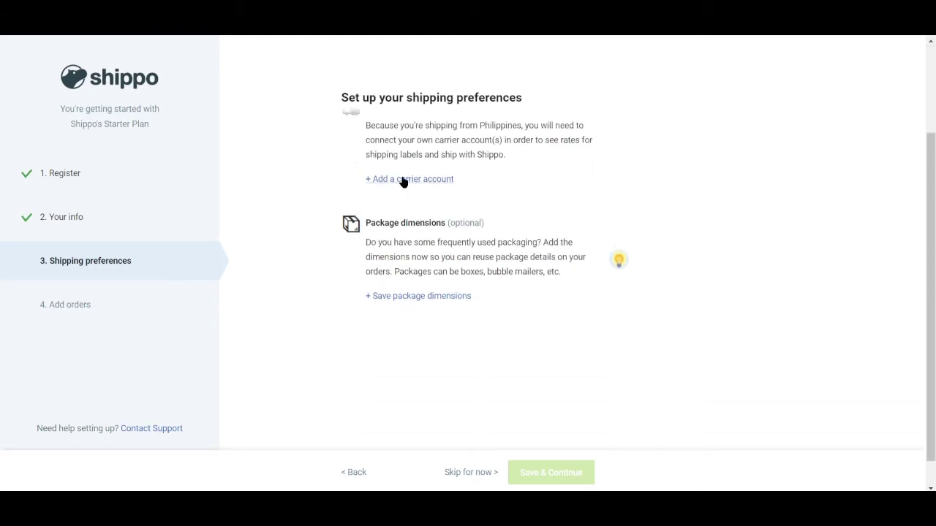
# Step: Choose UPS as the carrier and enter company name 25MIN in the Create account form
pyautogui.click(404, 179)
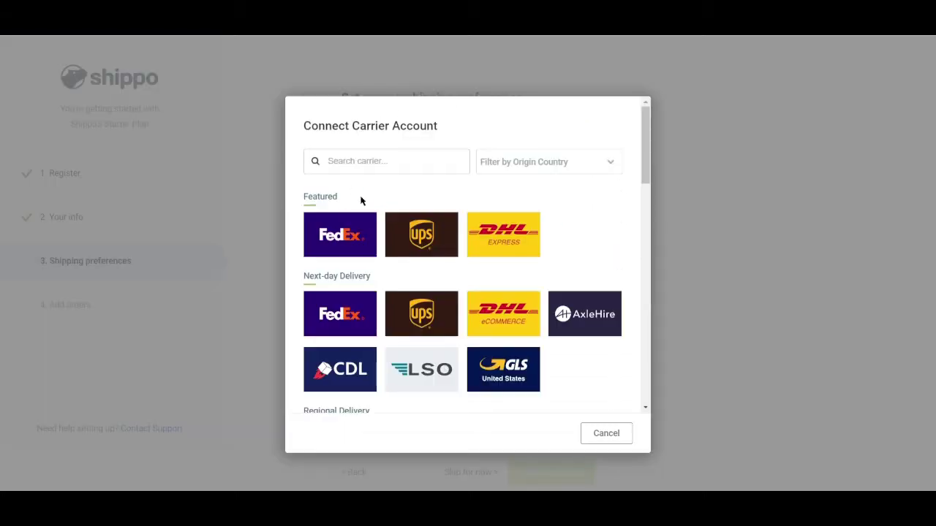
pyautogui.click(410, 231)
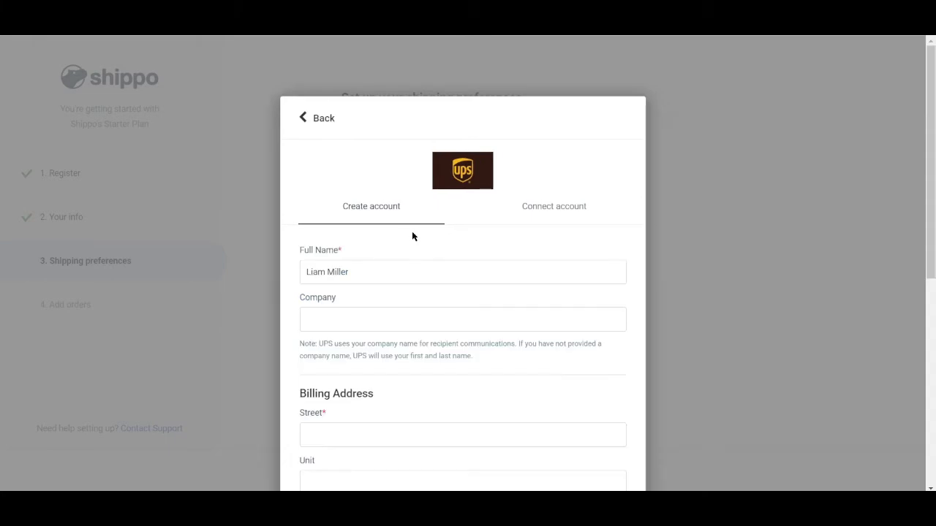
pyautogui.scroll(-3, 439, 307)
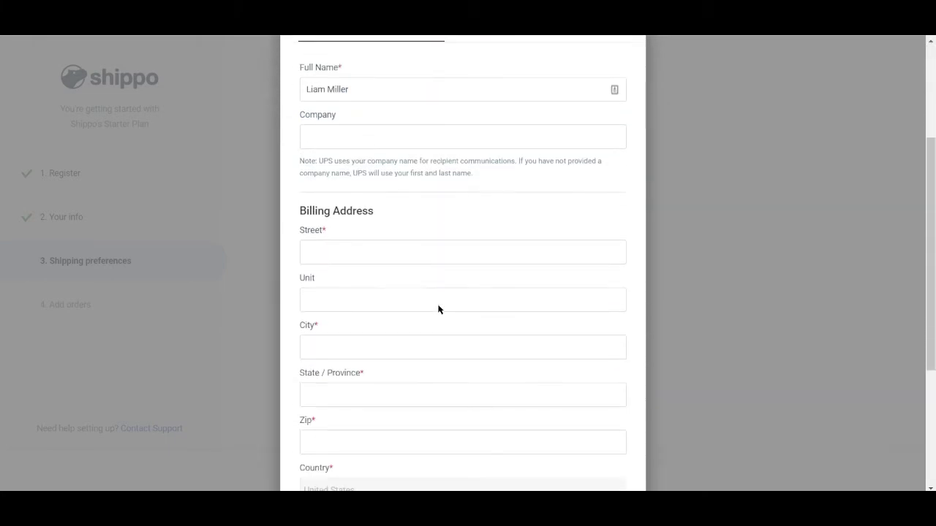
pyautogui.scroll(-3, 439, 306)
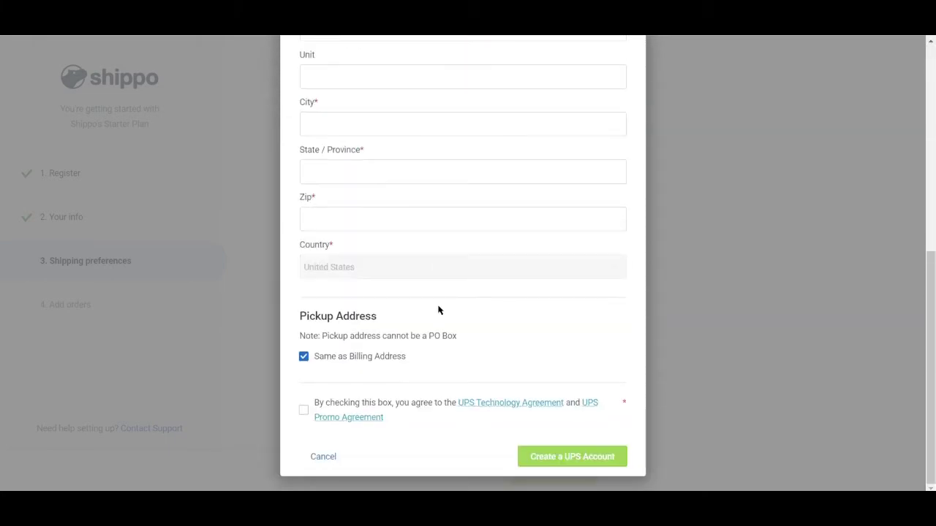
pyautogui.scroll(6, 439, 311)
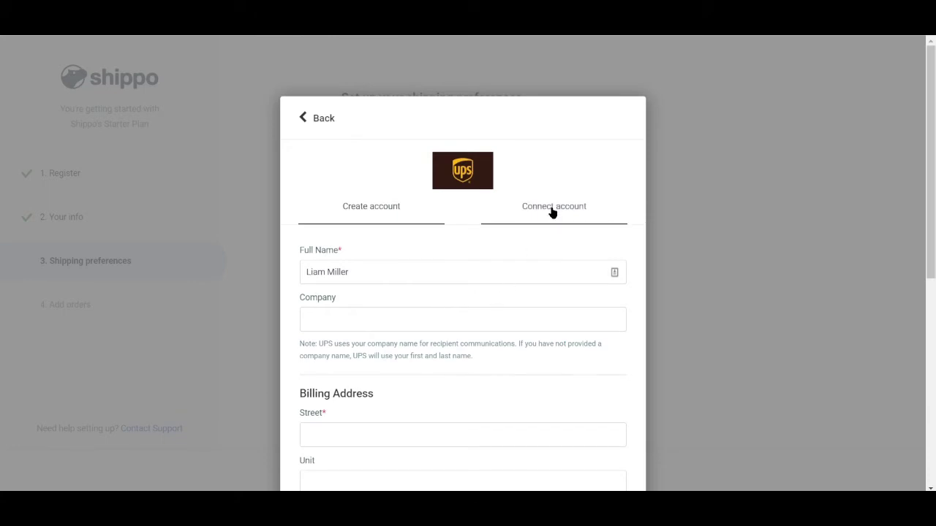
pyautogui.scroll(-2, 534, 246)
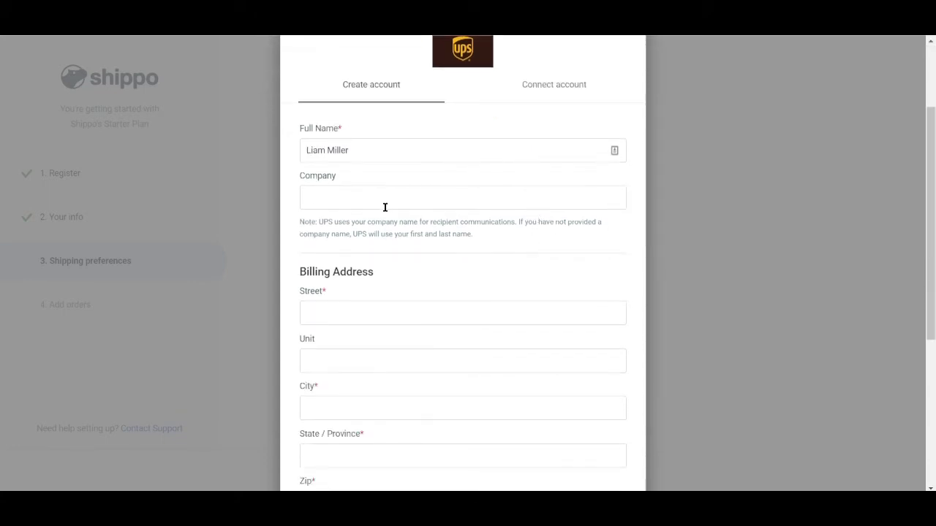
pyautogui.click(392, 199)
pyautogui.write('25MIN')
# Step: Enter the billing street, unit and city, correcting the city's capitalisation
pyautogui.scroll(-2, 447, 213)
pyautogui.click(388, 199)
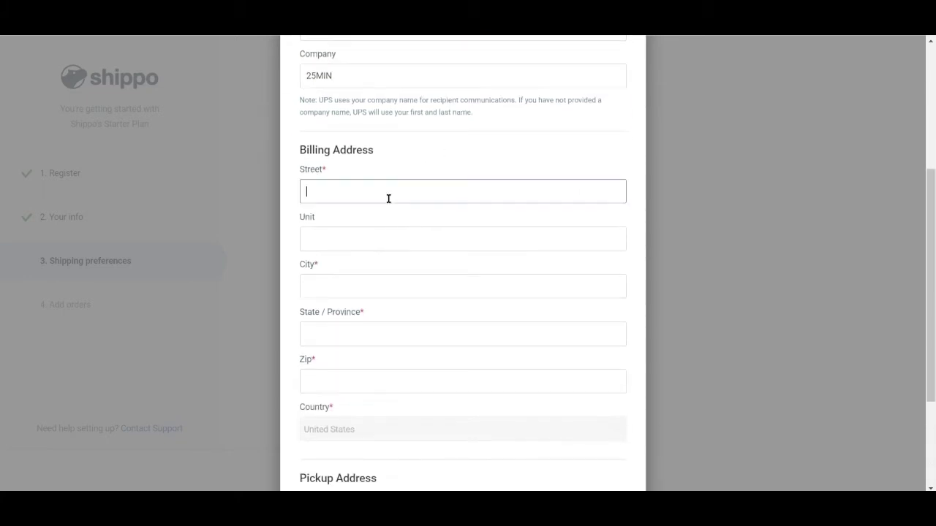
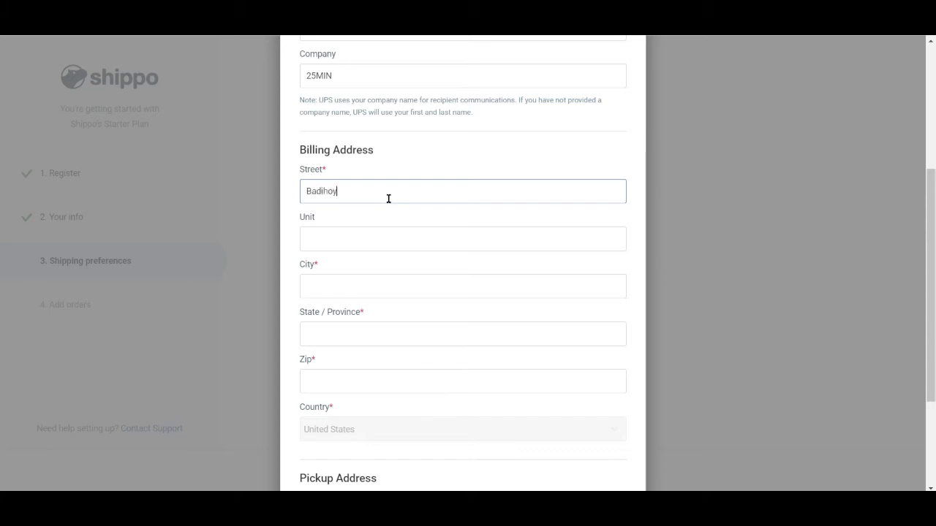
pyautogui.click(335, 235)
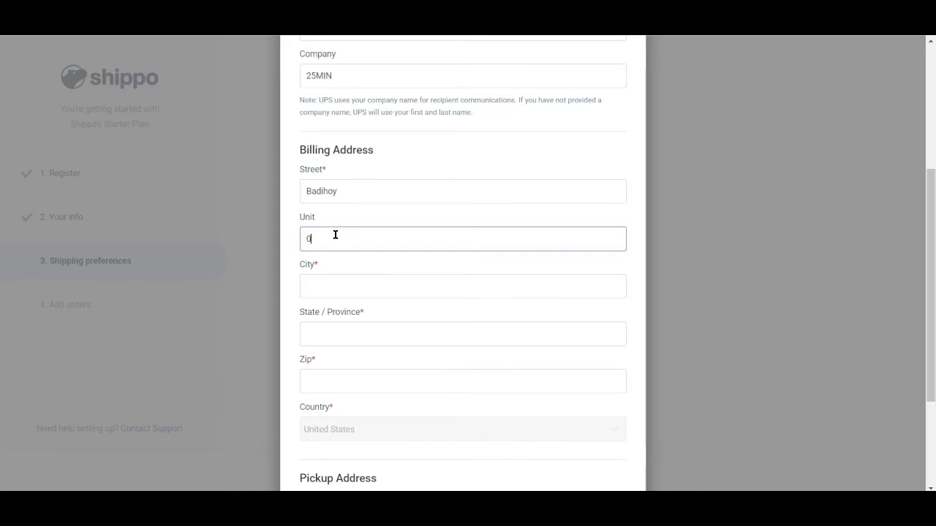
pyautogui.click(354, 277)
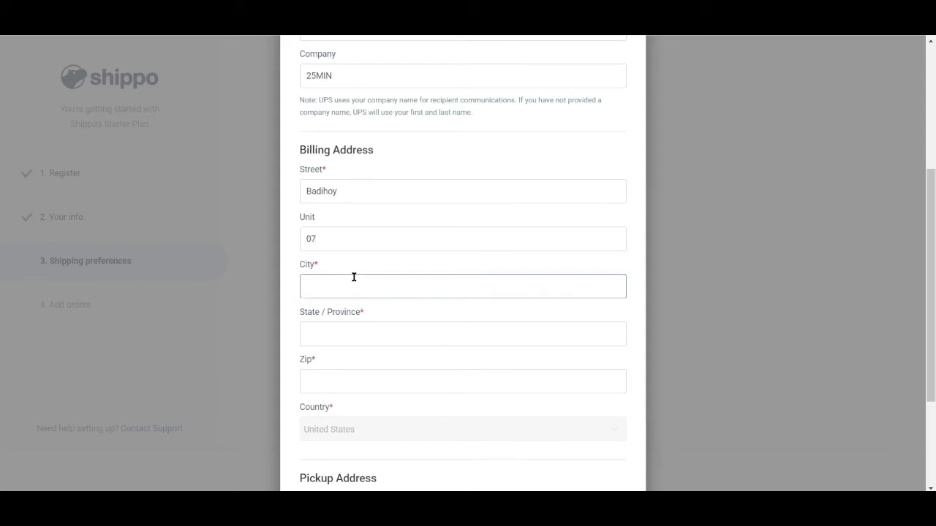
pyautogui.write('BAguio City')
pyautogui.click(320, 286)
pyautogui.press('BackSpace')
pyautogui.write('a')
# Step: Enter a two-letter state code and the zip code for the billing address
pyautogui.click(336, 336)
pyautogui.write('B')
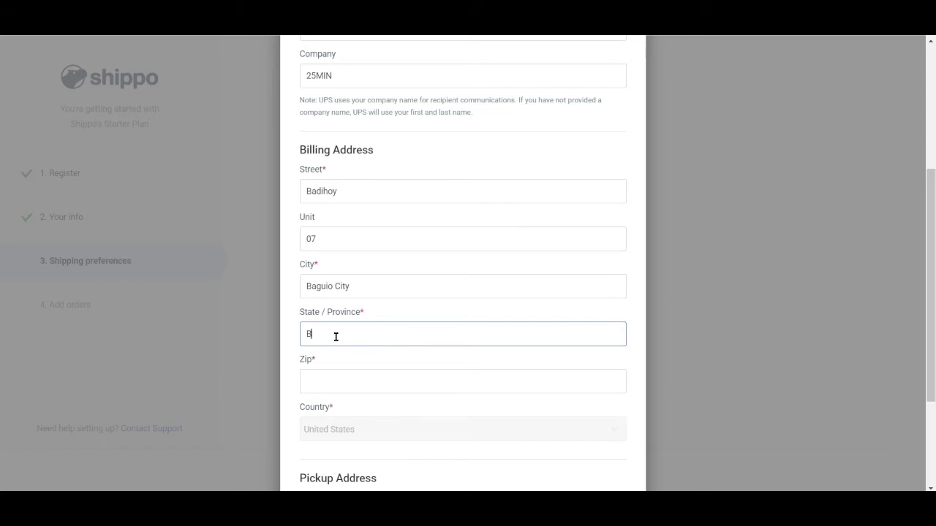
pyautogui.write('enguet')
pyautogui.click(348, 393)
pyautogui.click(358, 331)
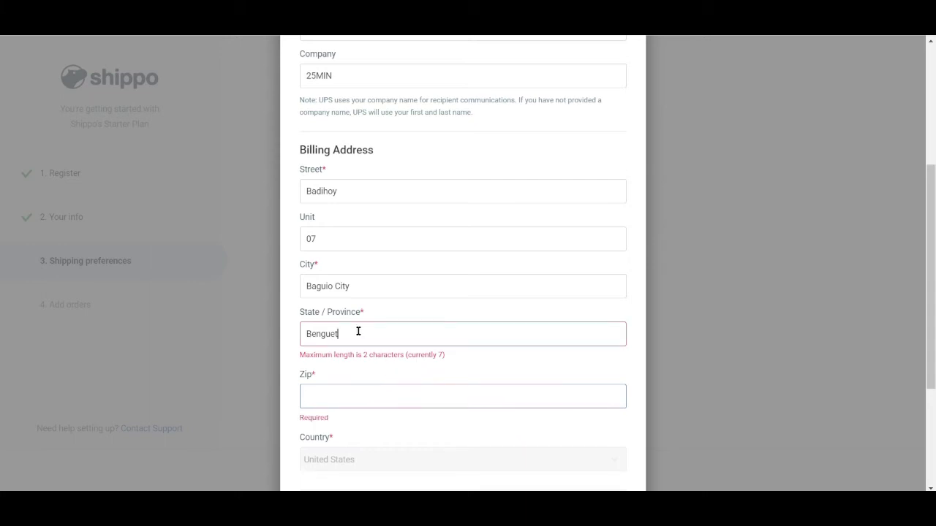
pyautogui.press('BackSpace')
pyautogui.press('BackSpace')
pyautogui.press('BackSpace')
pyautogui.press('BackSpace')
pyautogui.press('BackSpace')
pyautogui.press('BackSpace')
pyautogui.press('BackSpace')
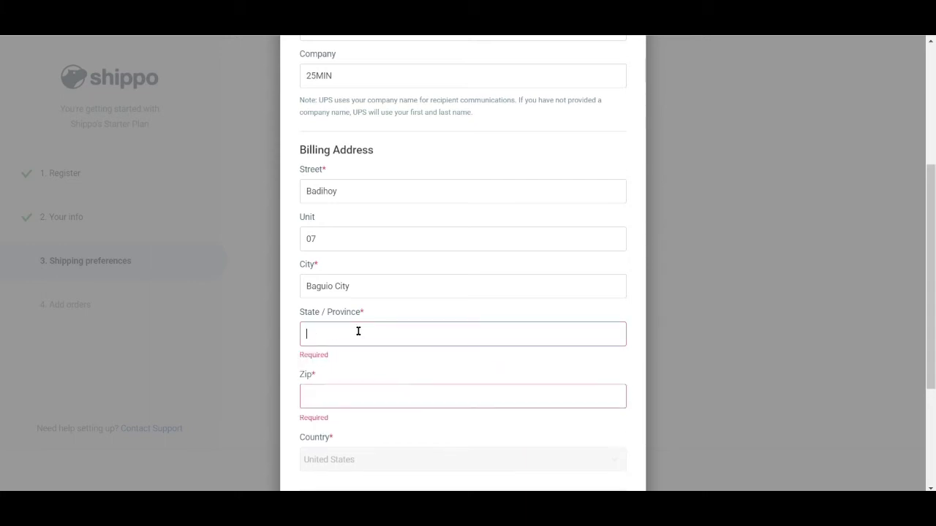
pyautogui.write('BGO')
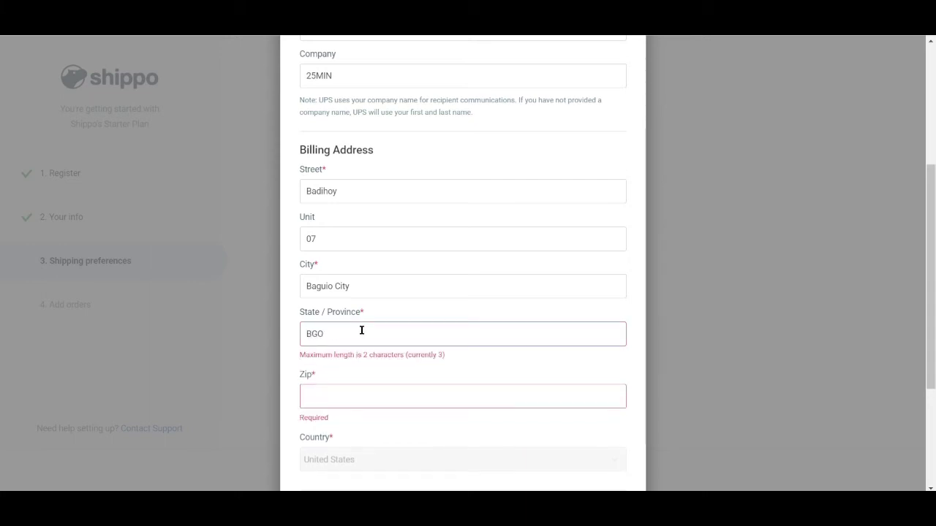
pyautogui.press('BackSpace')
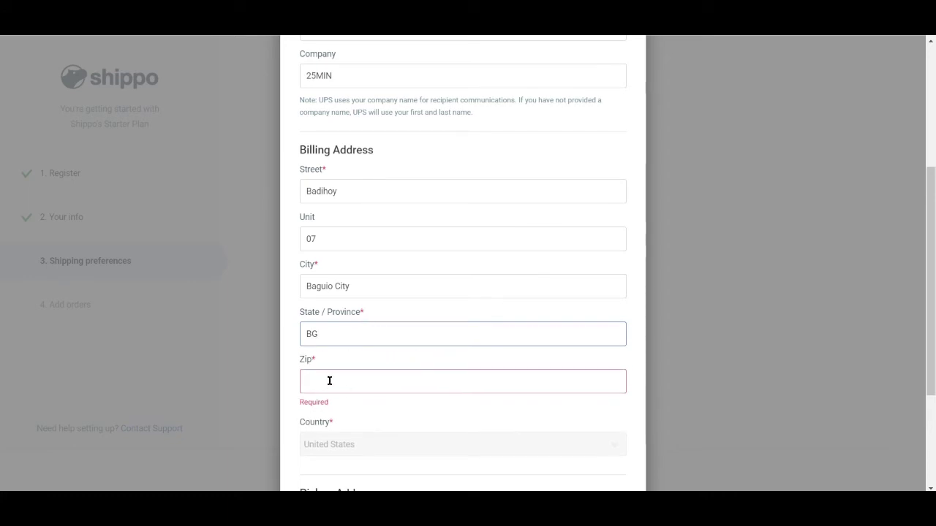
pyautogui.click(330, 380)
pyautogui.write('2600')
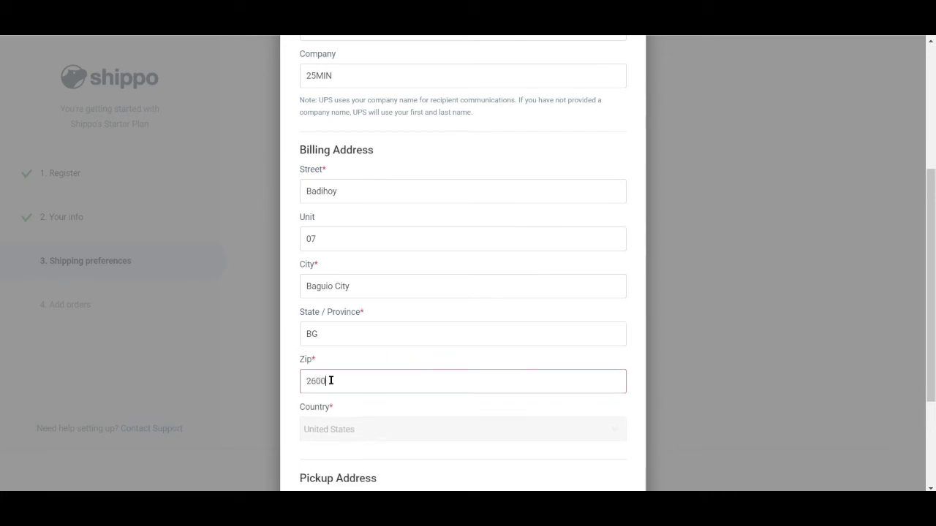
pyautogui.click(349, 432)
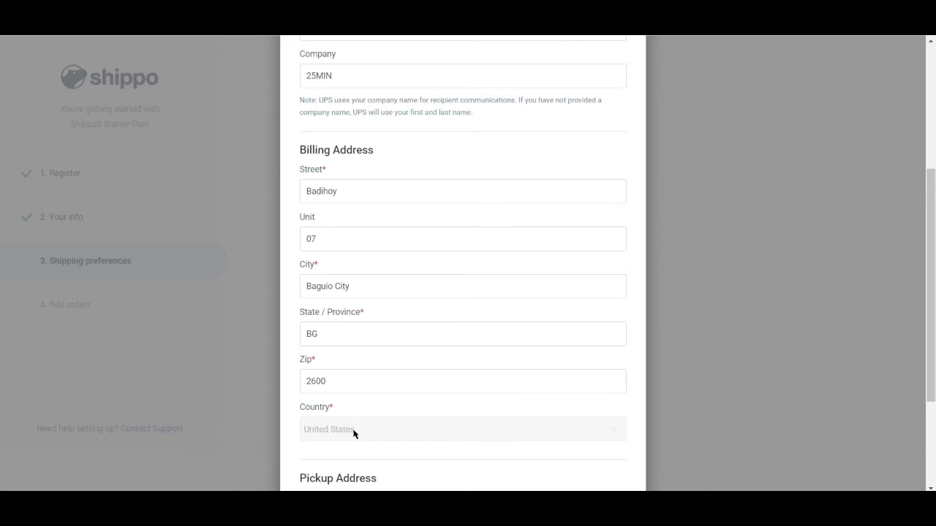
pyautogui.scroll(-3, 343, 433)
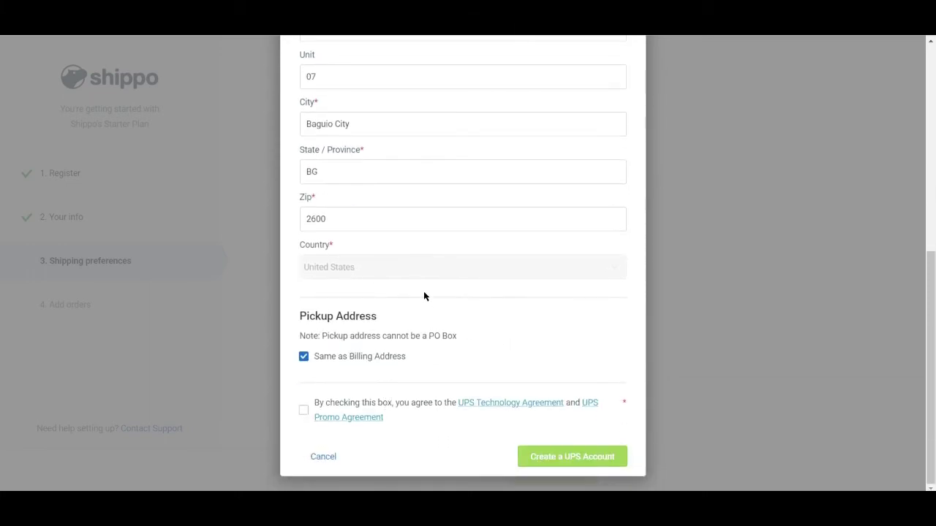
# Step: Toggle between the Connect and Create account tabs and attempt to create the UPS account
pyautogui.scroll(6, 410, 291)
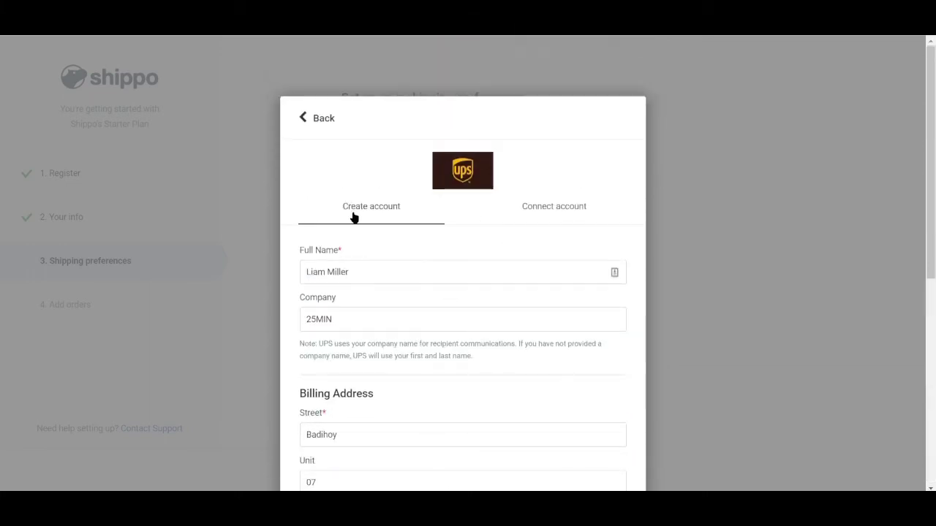
pyautogui.click(557, 213)
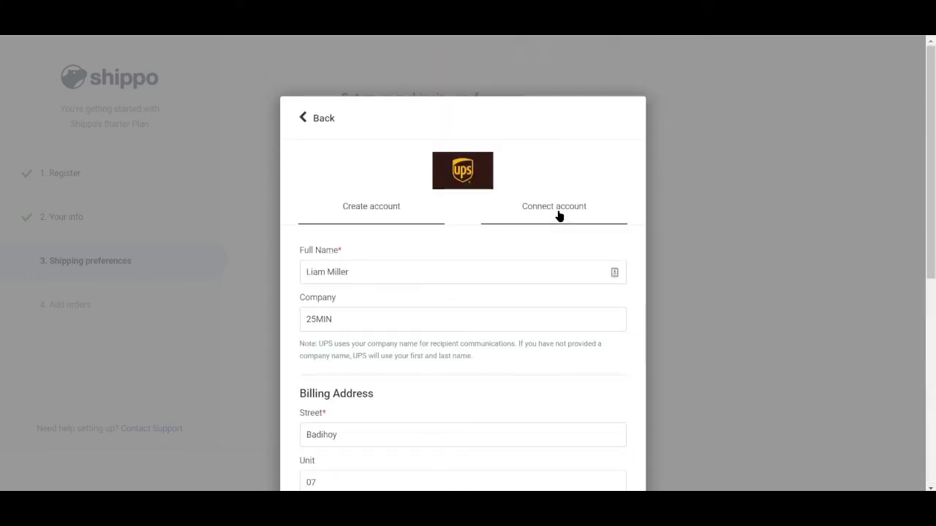
pyautogui.click(384, 213)
pyautogui.scroll(-6, 482, 337)
pyautogui.click(547, 459)
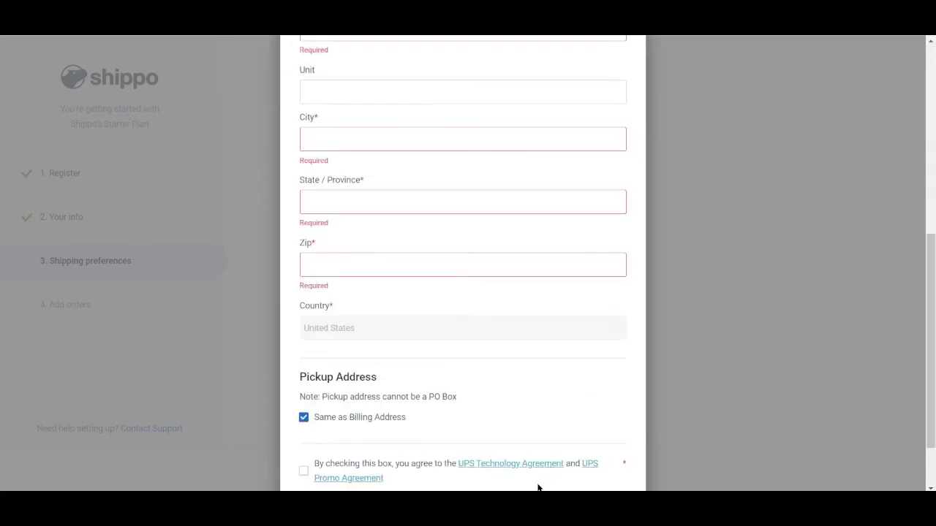
# Step: Tick the UPS agreement checkbox and submit the UPS account form
pyautogui.scroll(6, 433, 343)
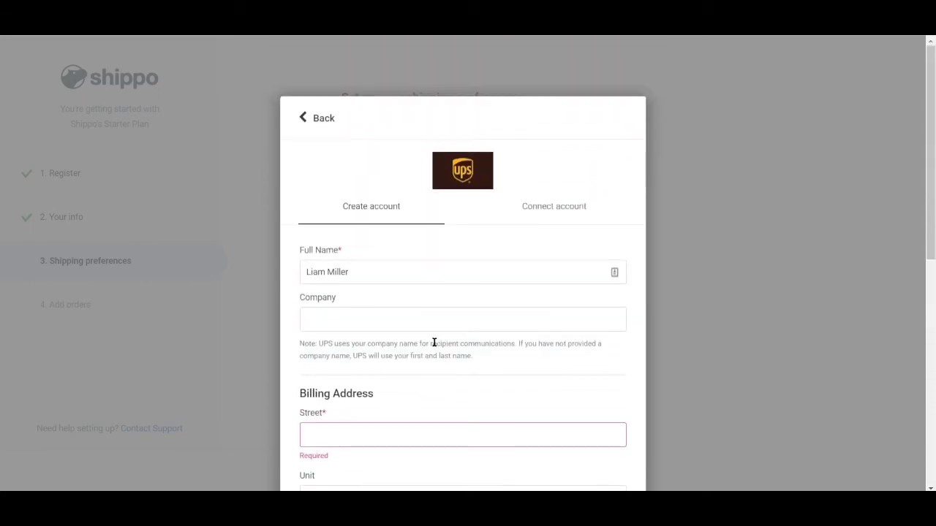
pyautogui.scroll(-6, 372, 314)
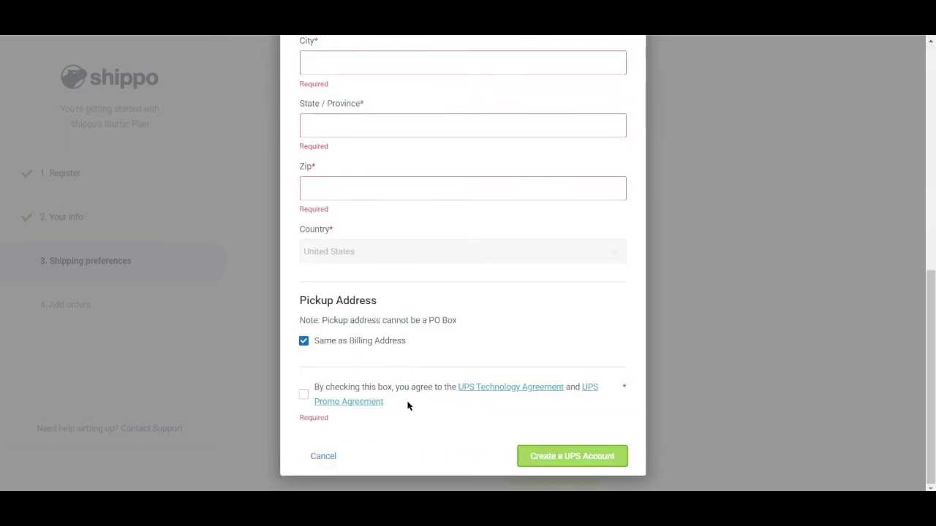
pyautogui.click(305, 399)
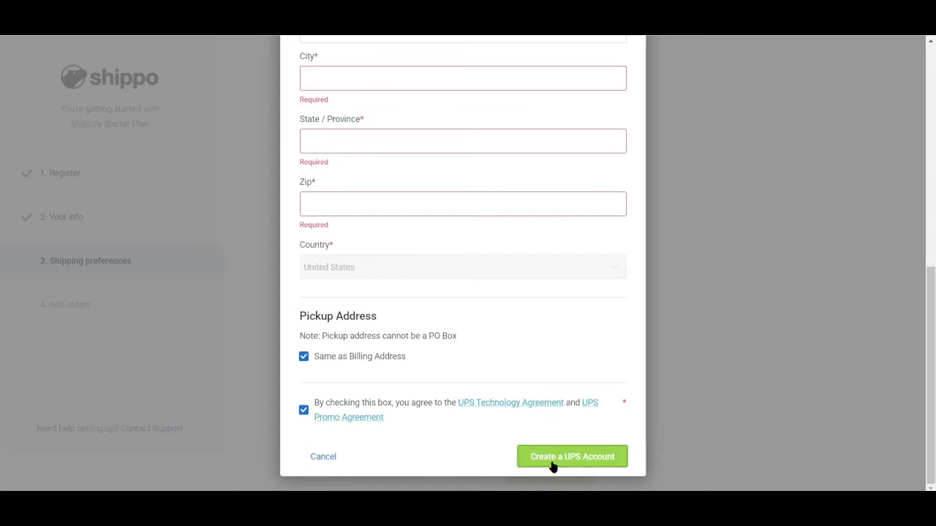
pyautogui.click(327, 458)
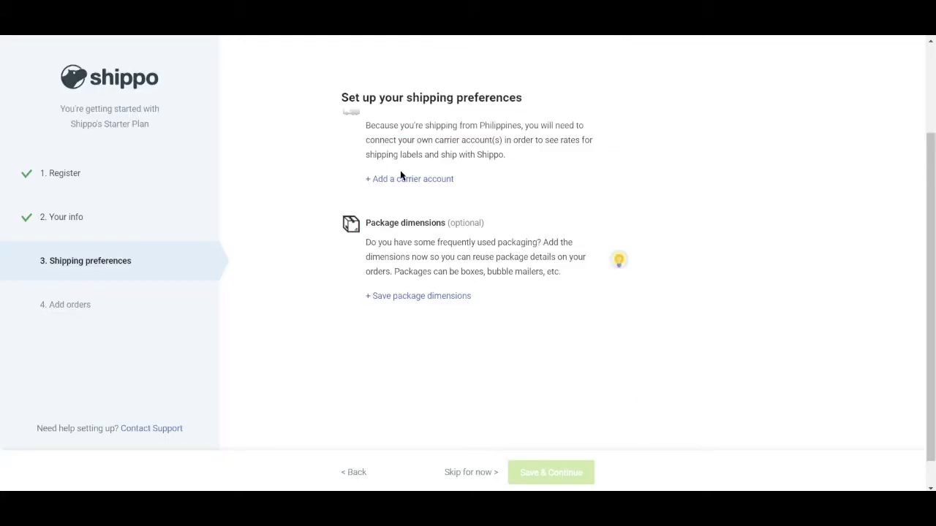
# Step: Skip the shipping preferences and Add orders steps to land on the Orders dashboard
pyautogui.scroll(-1, 374, 355)
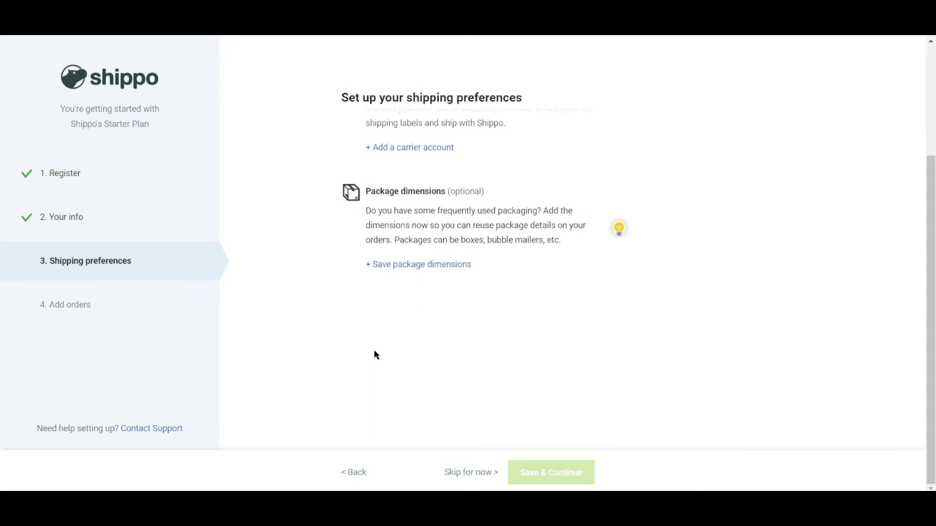
pyautogui.click(471, 474)
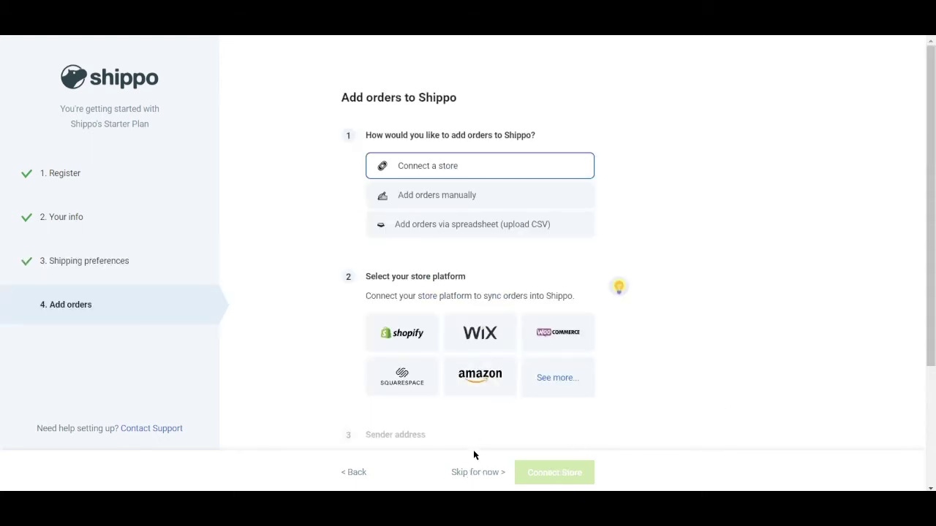
pyautogui.click(476, 476)
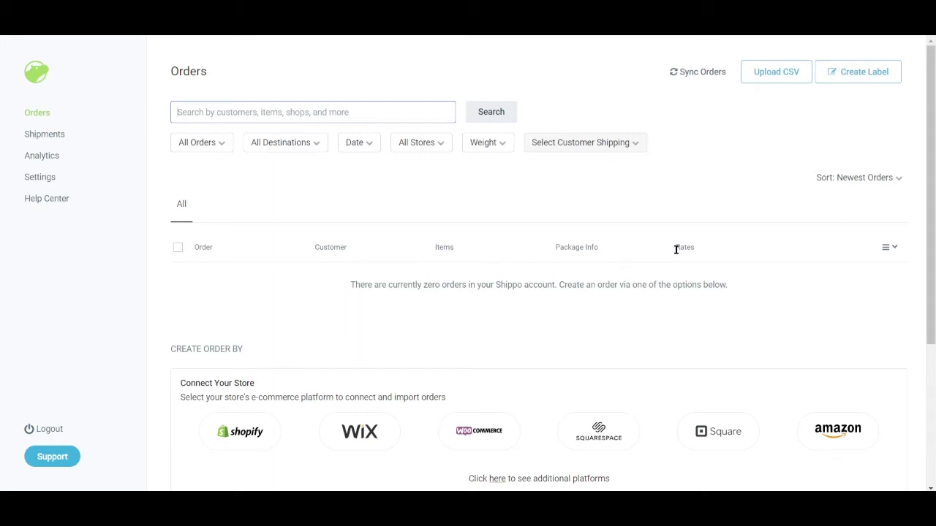
pyautogui.click(205, 146)
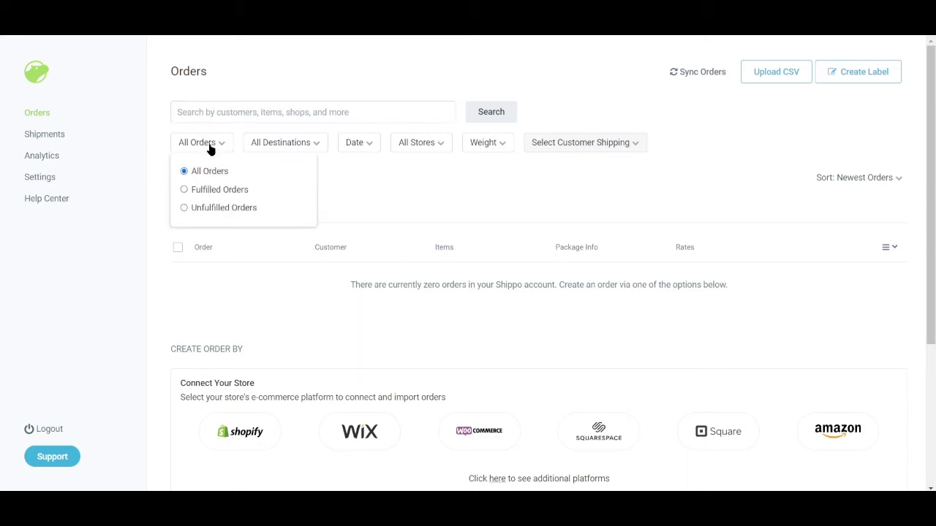
pyautogui.click(288, 144)
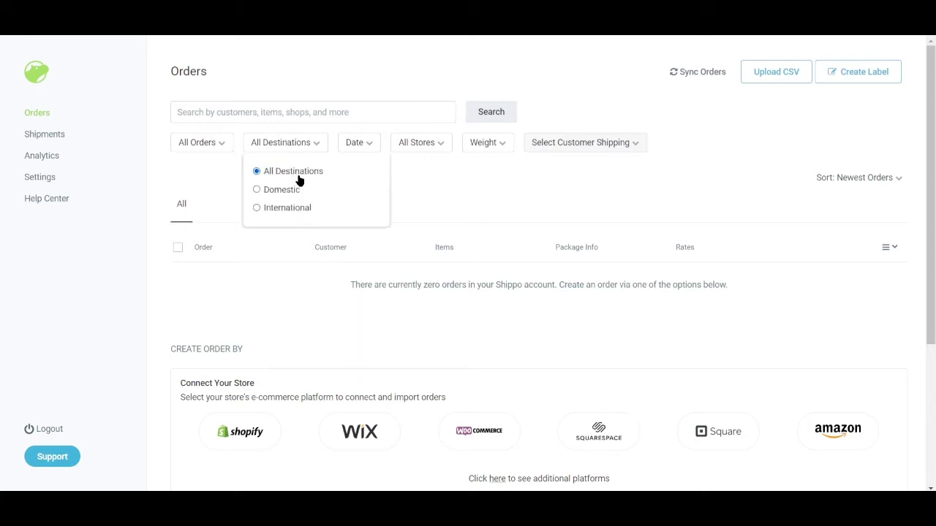
pyautogui.click(370, 142)
pyautogui.click(406, 146)
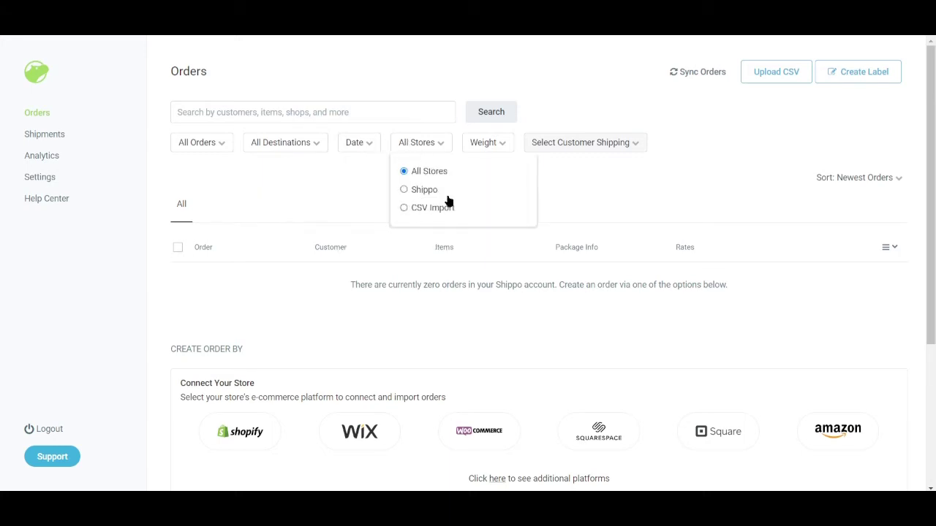
pyautogui.click(497, 145)
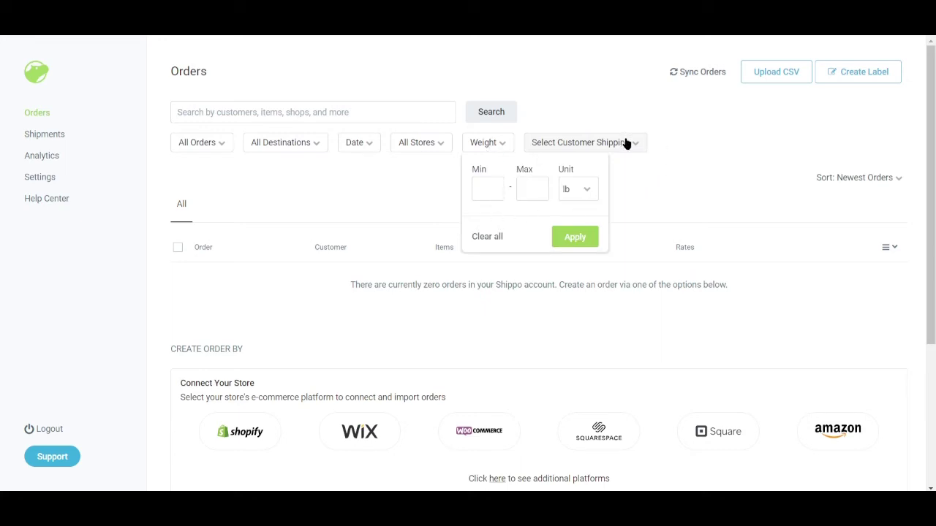
pyautogui.click(680, 169)
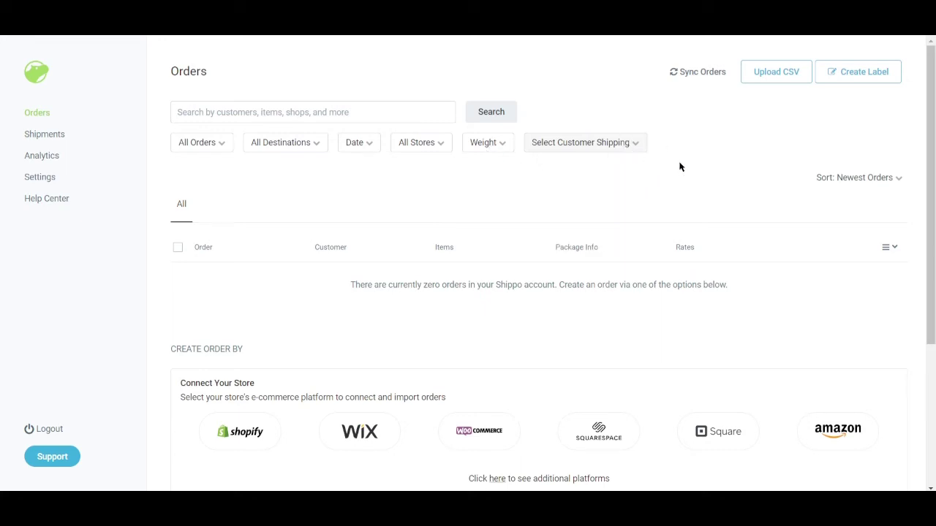
# Step: Go to Shipments, check the Schedule Pickup carriers, and bring up Export Shipments
pyautogui.click(64, 144)
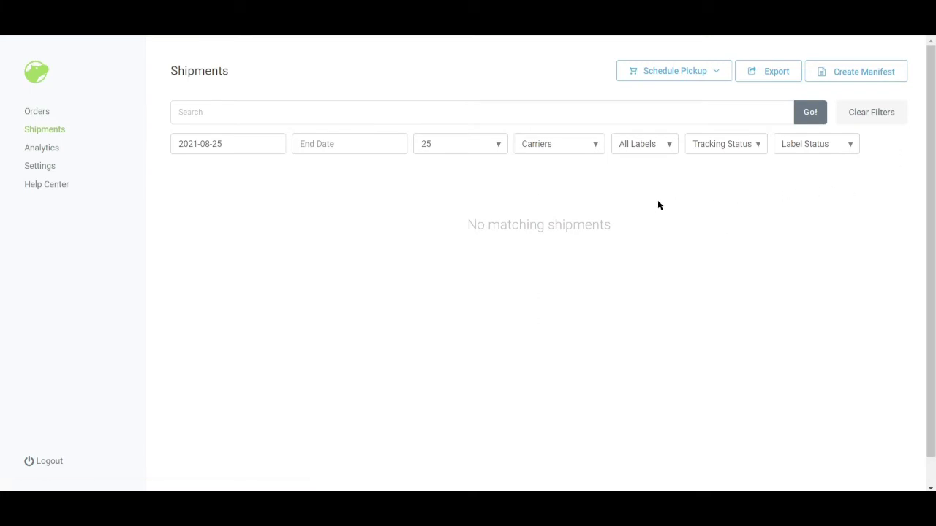
pyautogui.click(710, 79)
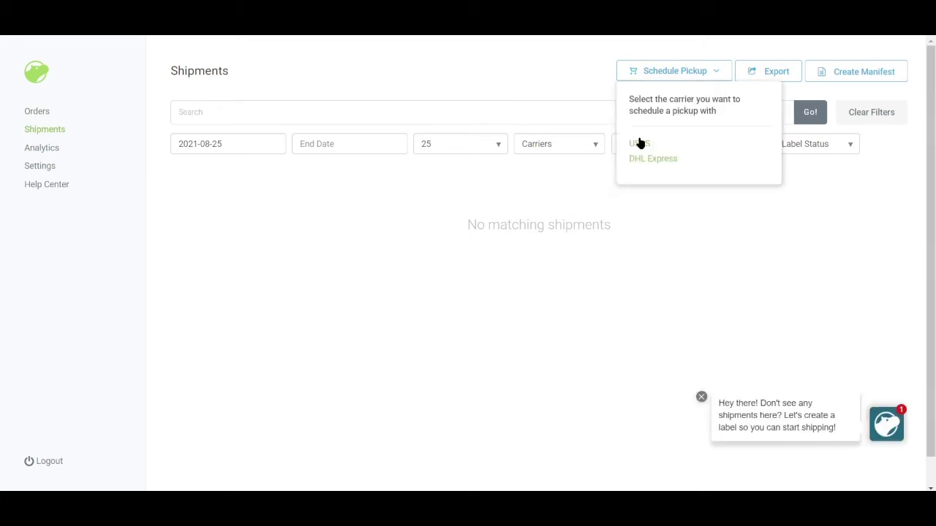
pyautogui.click(765, 70)
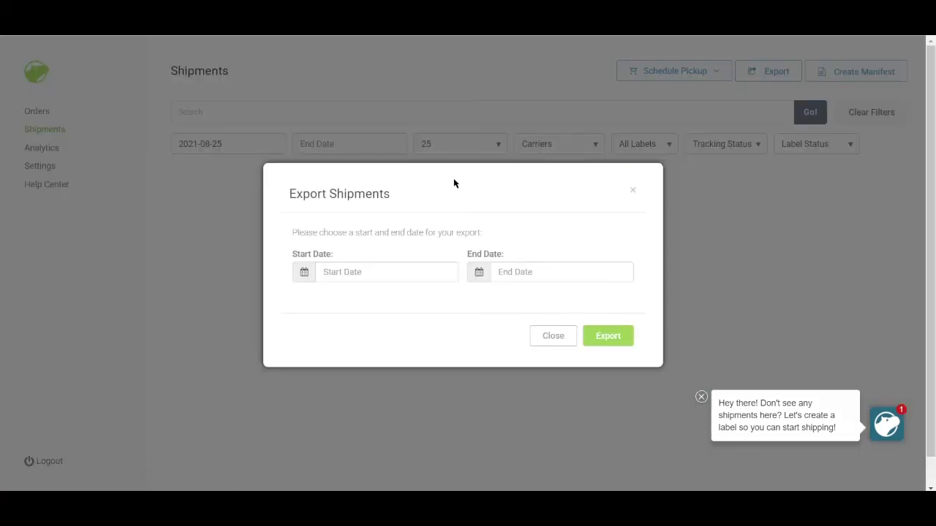
# Step: Close Export Shipments, review the Manifests page, and switch to the Analytics dashboard
pyautogui.click(632, 195)
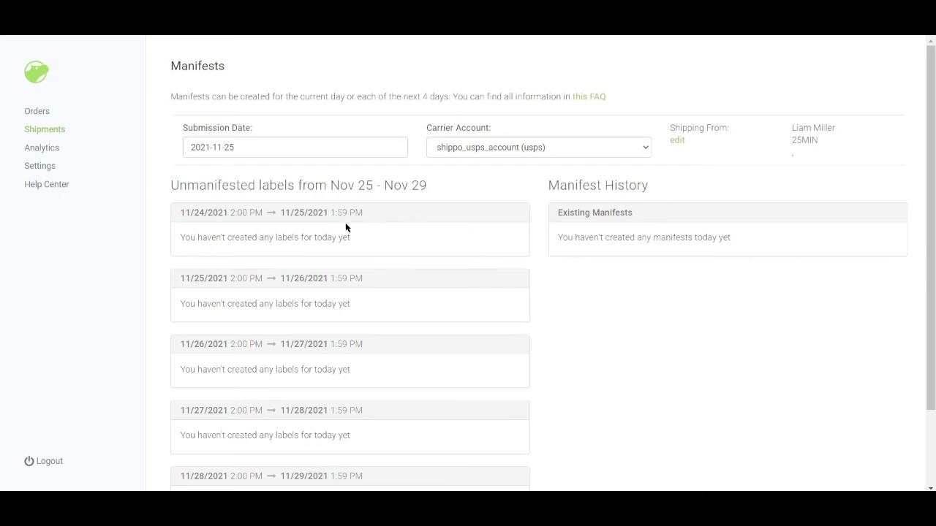
pyautogui.scroll(-2, 347, 233)
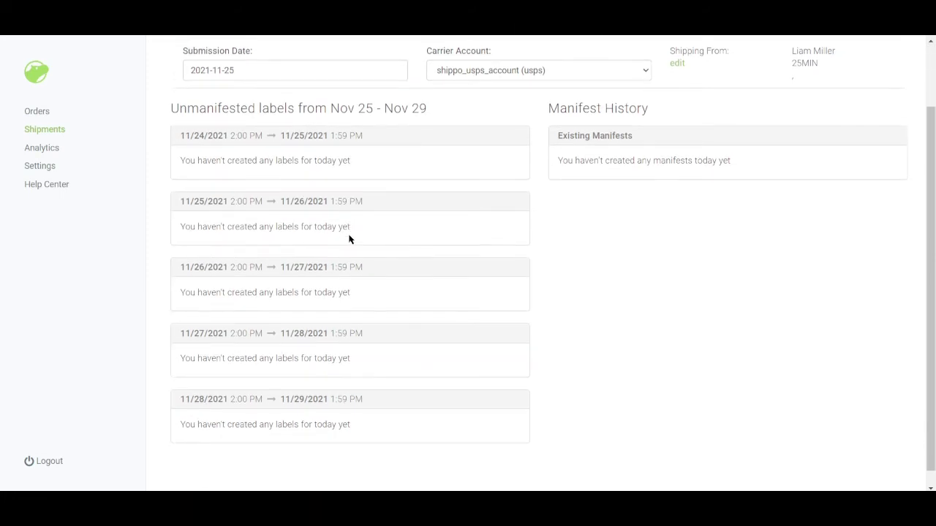
pyautogui.scroll(2, 348, 239)
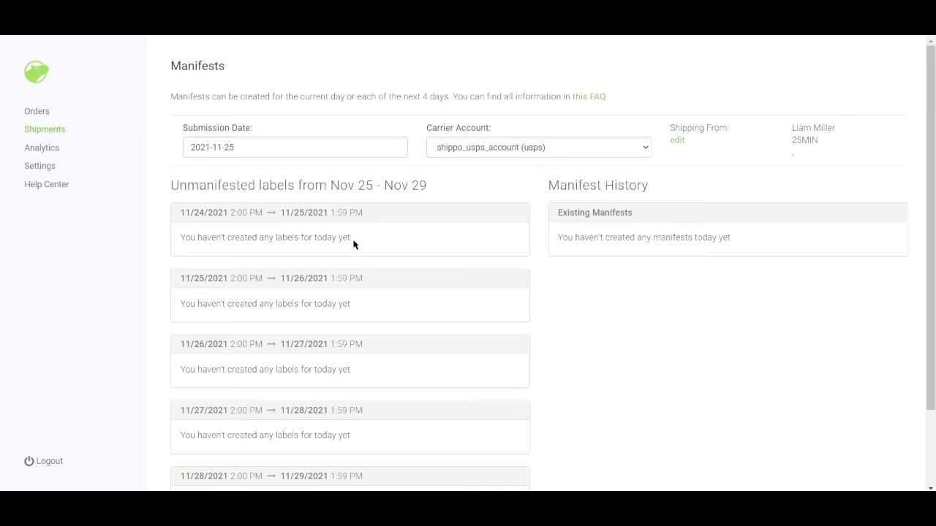
pyautogui.click(42, 150)
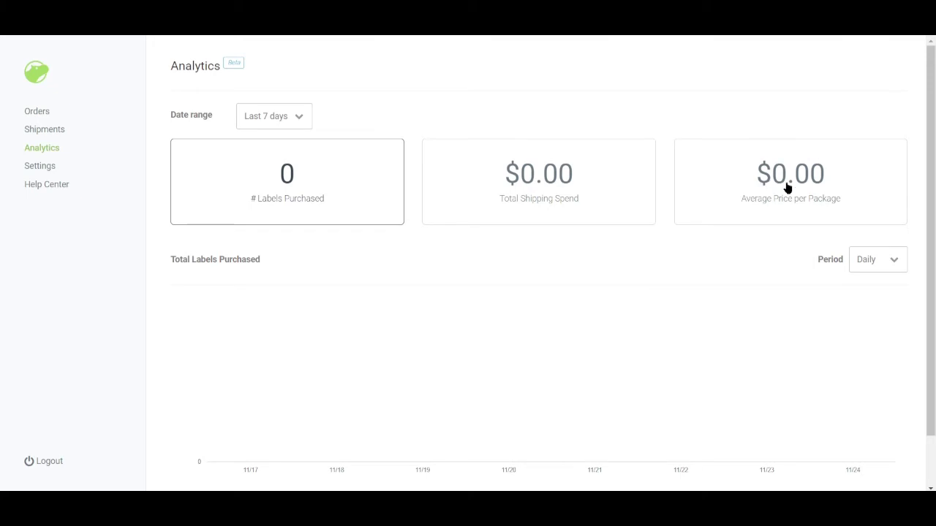
# Step: Set the Total Labels Purchased chart period to Monthly and bring up the Settings sections
pyautogui.click(864, 261)
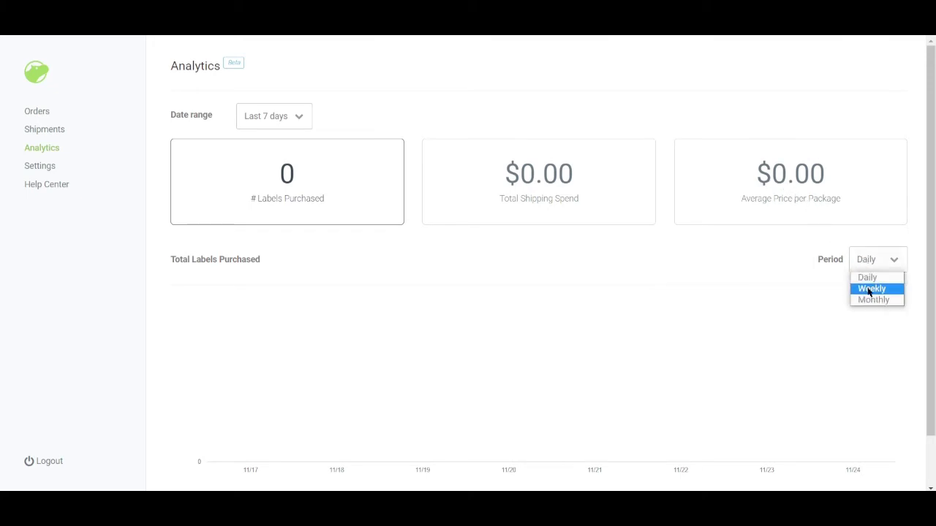
pyautogui.click(871, 299)
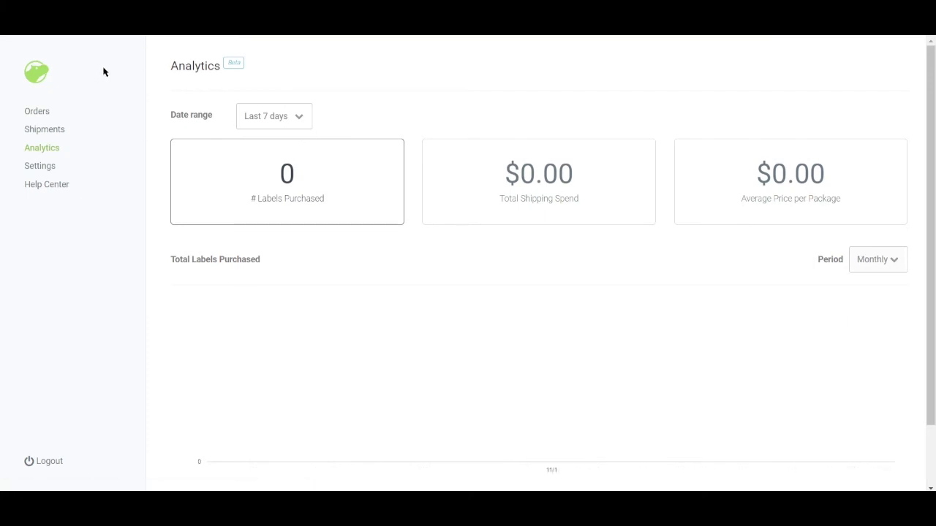
pyautogui.click(38, 167)
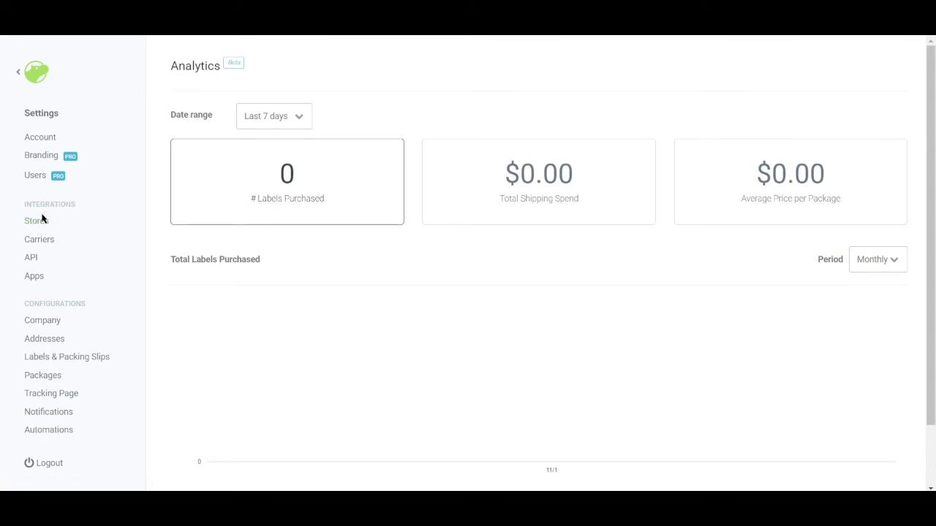
# Step: Go to Stores under Integrations to see the Shopify, Wix, WooCommerce and Amazon connections
pyautogui.click(37, 241)
pyautogui.click(43, 225)
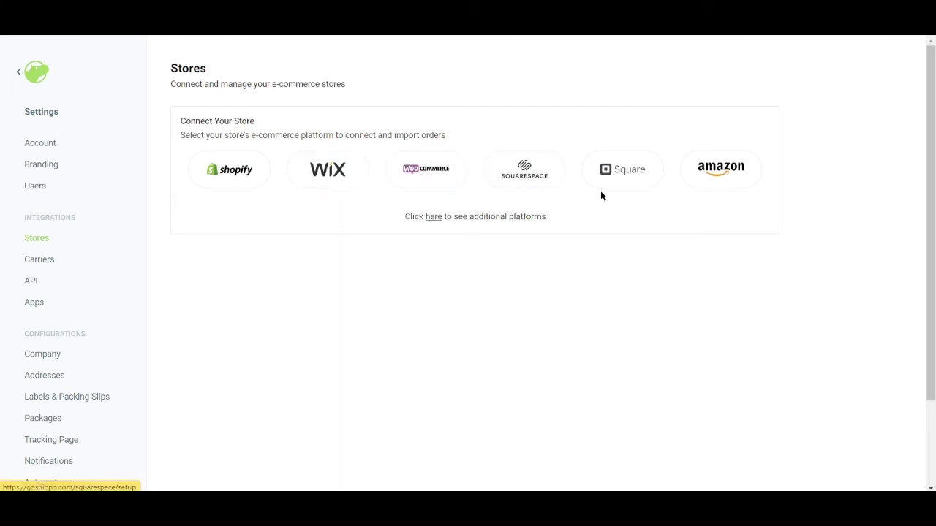
# Step: Bring up the Connect Your Store list and scroll through platforms from Amazon to WooCommerce
pyautogui.click(433, 218)
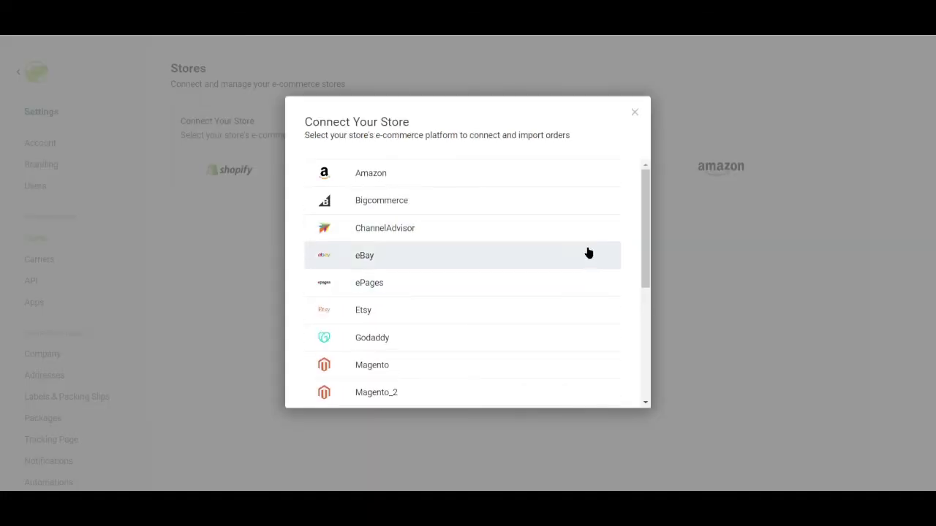
pyautogui.moveTo(643, 197); pyautogui.dragTo(658, 160)
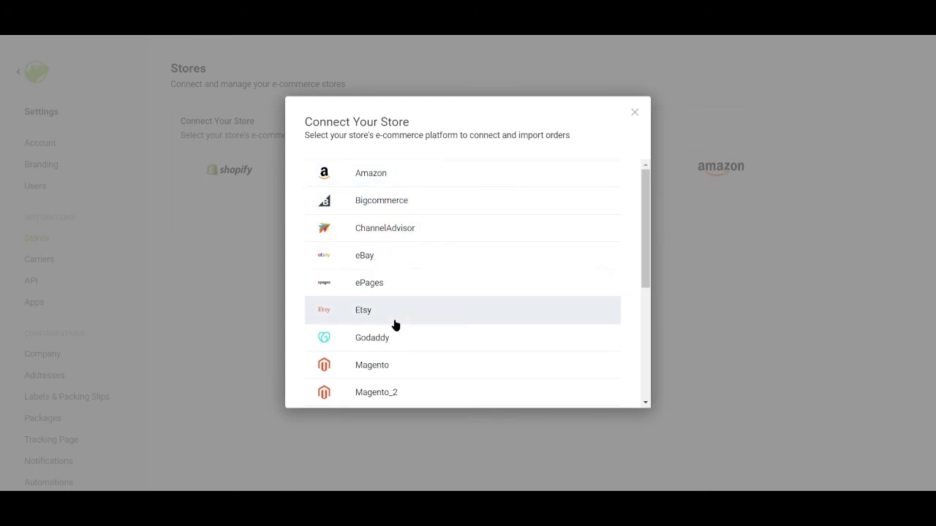
pyautogui.scroll(-2, 394, 343)
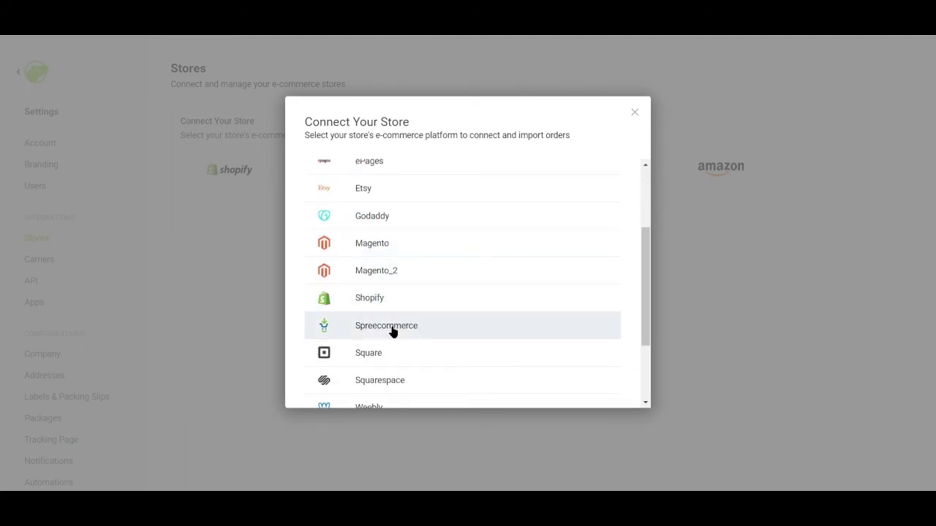
pyautogui.scroll(-2, 391, 327)
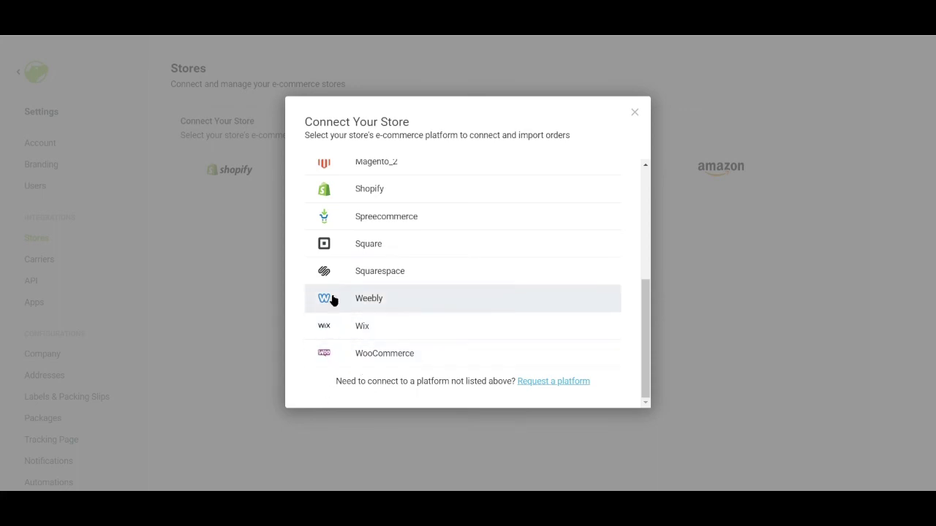
pyautogui.scroll(3, 390, 264)
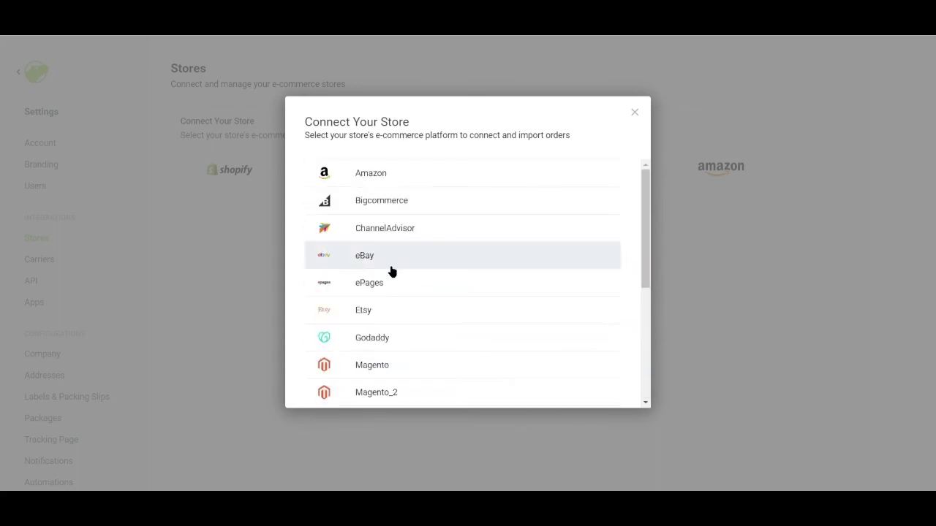
pyautogui.scroll(-3, 392, 275)
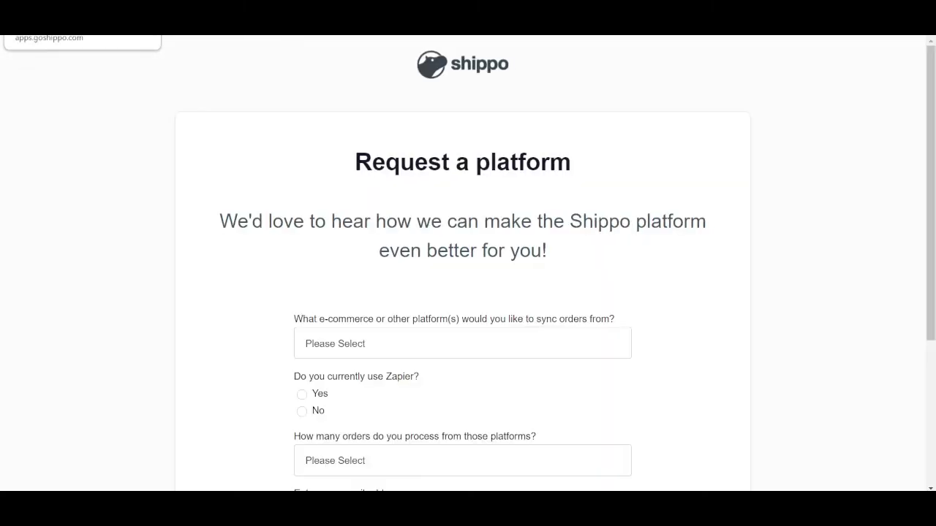
pyautogui.scroll(-3, 446, 318)
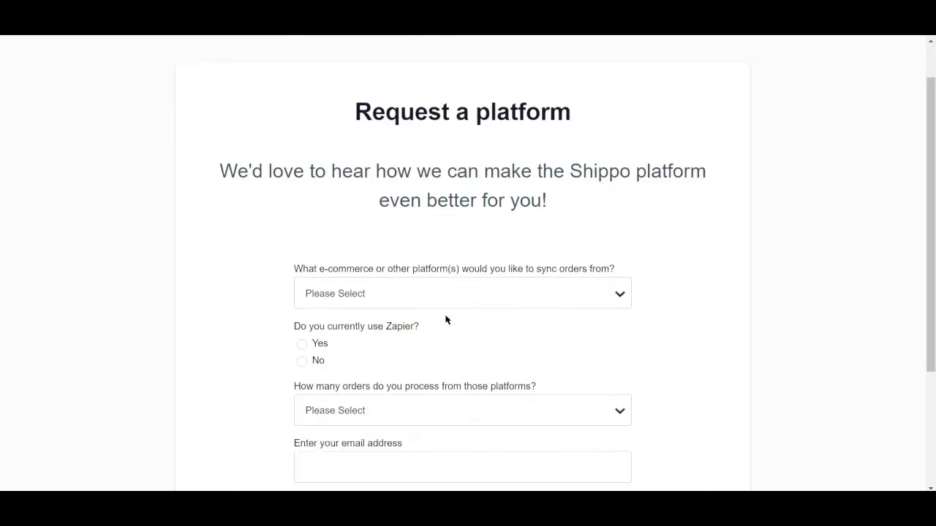
pyautogui.scroll(3, 446, 319)
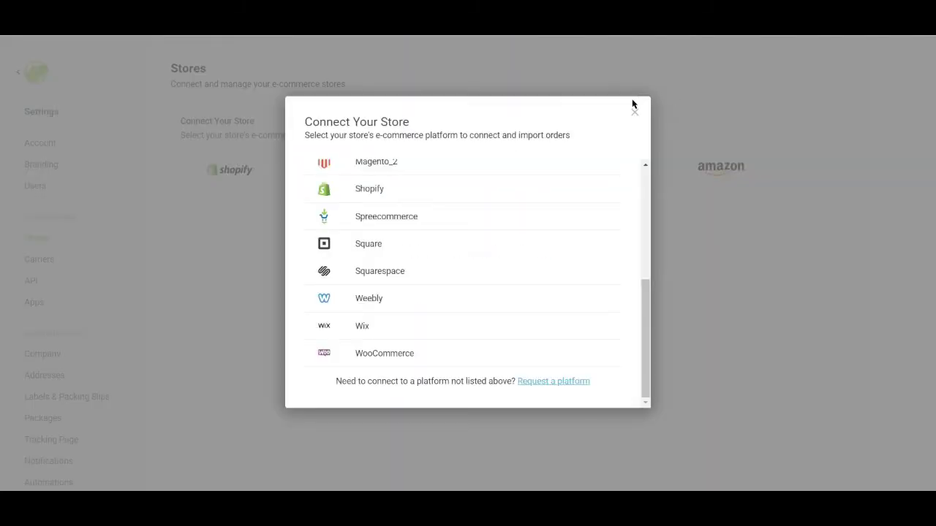
# Step: Close the store list and scroll the Carriers accounts from USPS and UPS to the Australian carriers
pyautogui.click(633, 110)
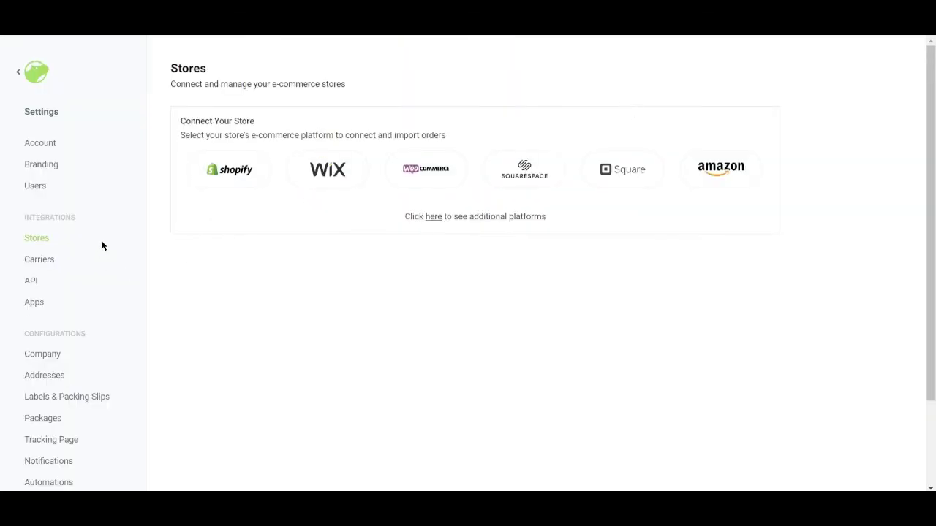
pyautogui.click(43, 263)
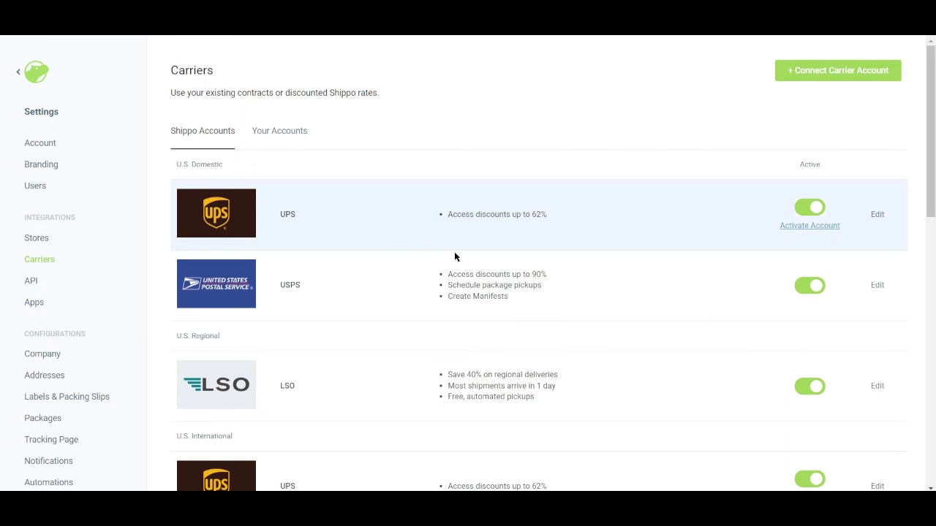
pyautogui.scroll(-1, 312, 229)
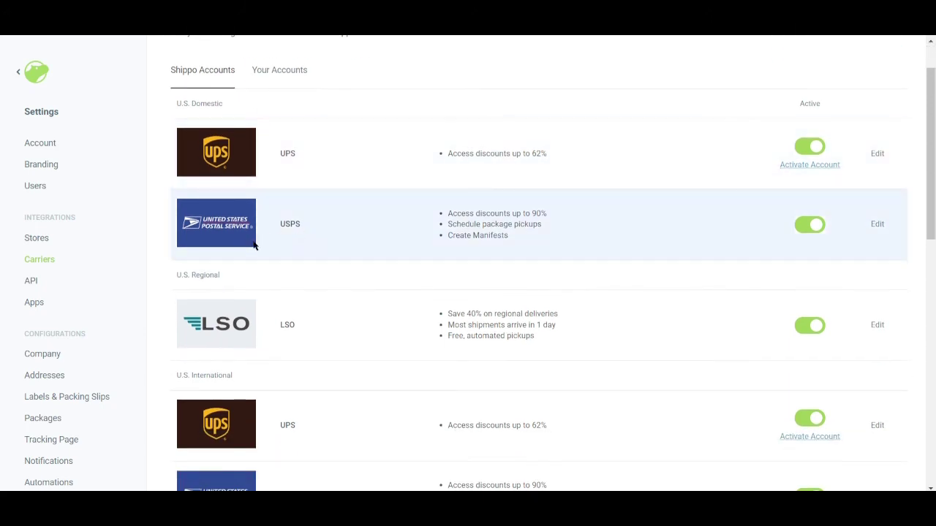
pyautogui.scroll(-1, 265, 245)
pyautogui.scroll(-2, 326, 270)
pyautogui.scroll(-1, 322, 271)
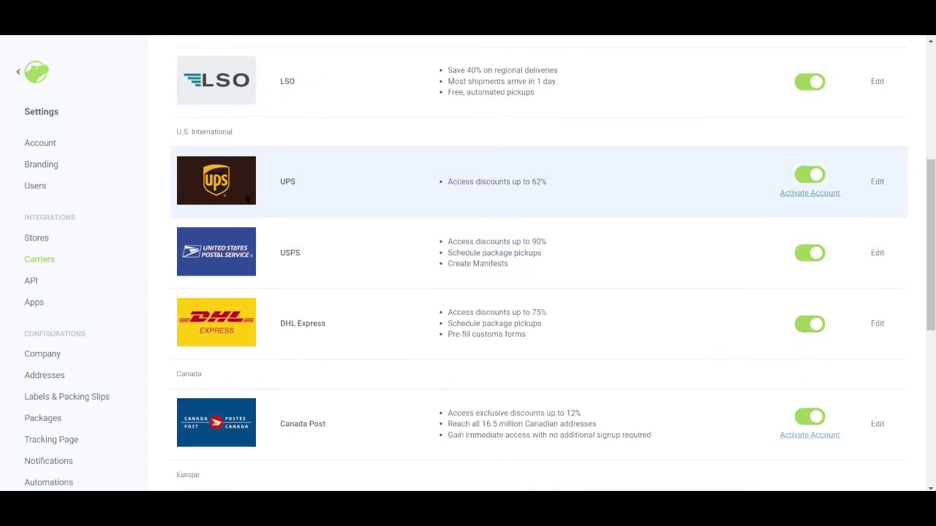
pyautogui.scroll(4, 247, 212)
pyautogui.scroll(-3, 245, 240)
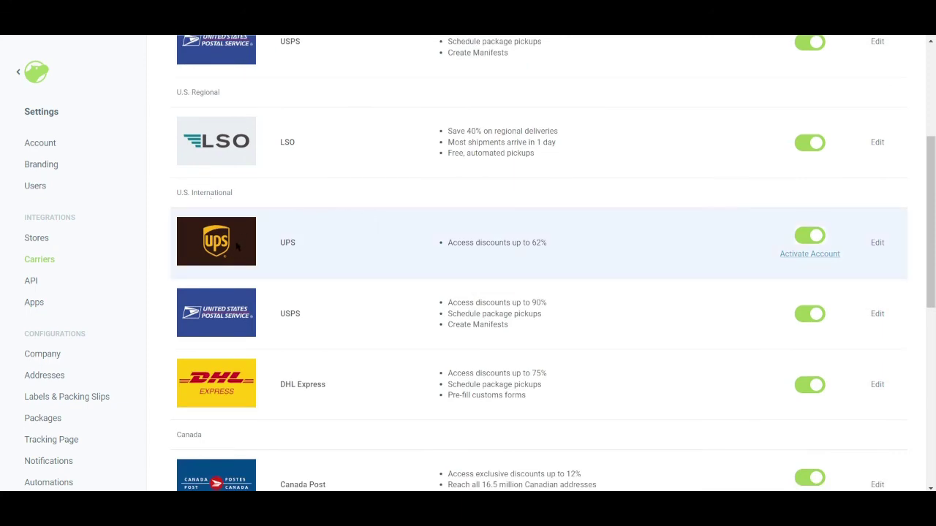
pyautogui.scroll(-2, 241, 255)
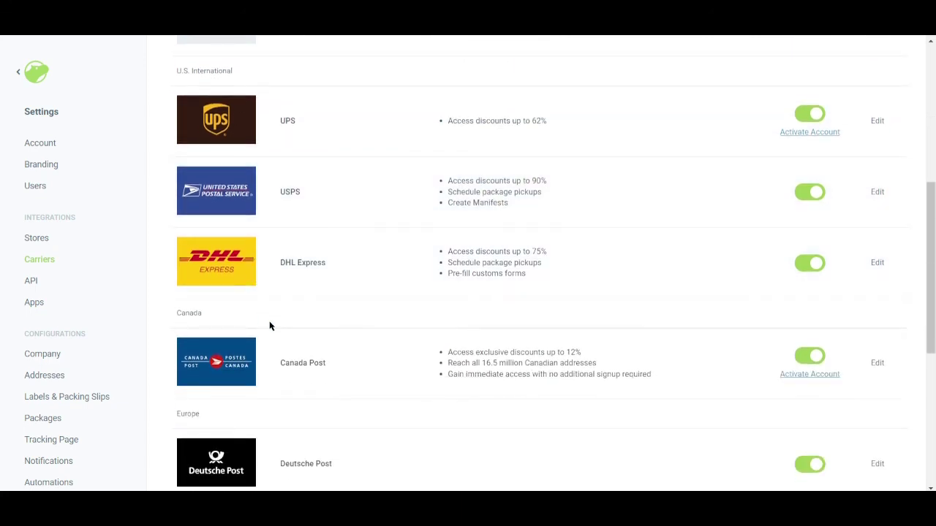
pyautogui.scroll(-5, 269, 326)
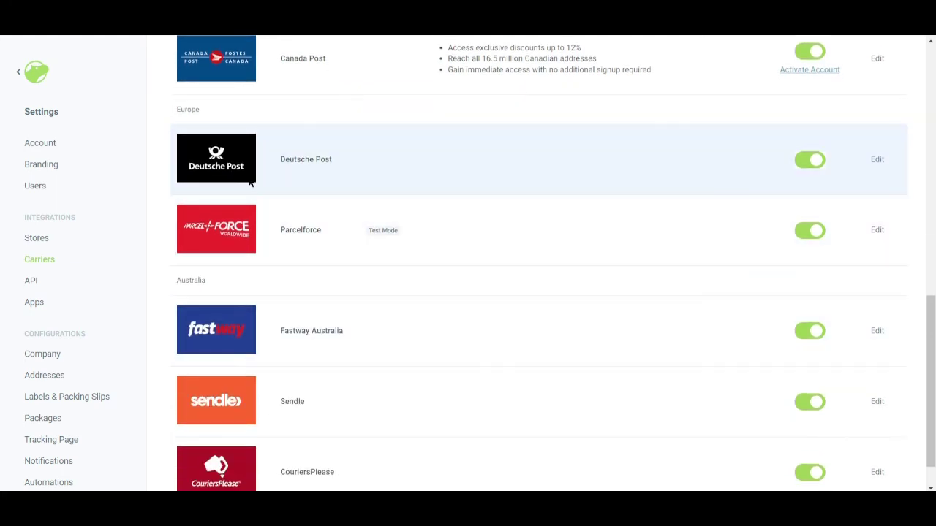
pyautogui.scroll(-1, 256, 256)
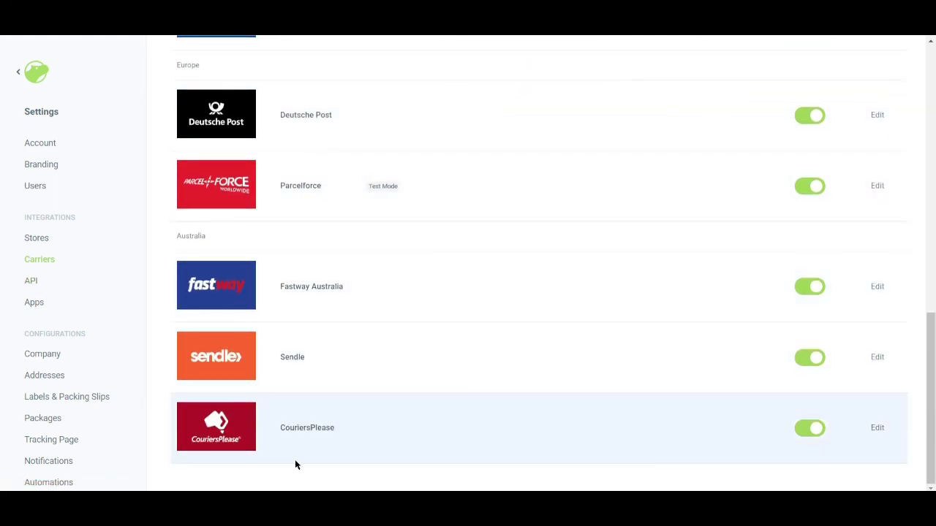
# Step: Look over the API token and versioning page, then go to Apps showing no authorized apps
pyautogui.click(37, 283)
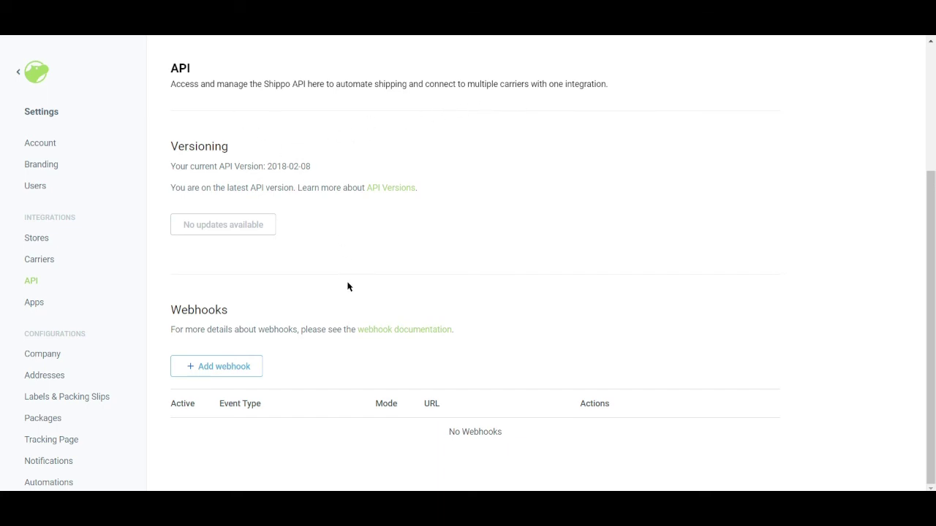
pyautogui.scroll(3, 347, 288)
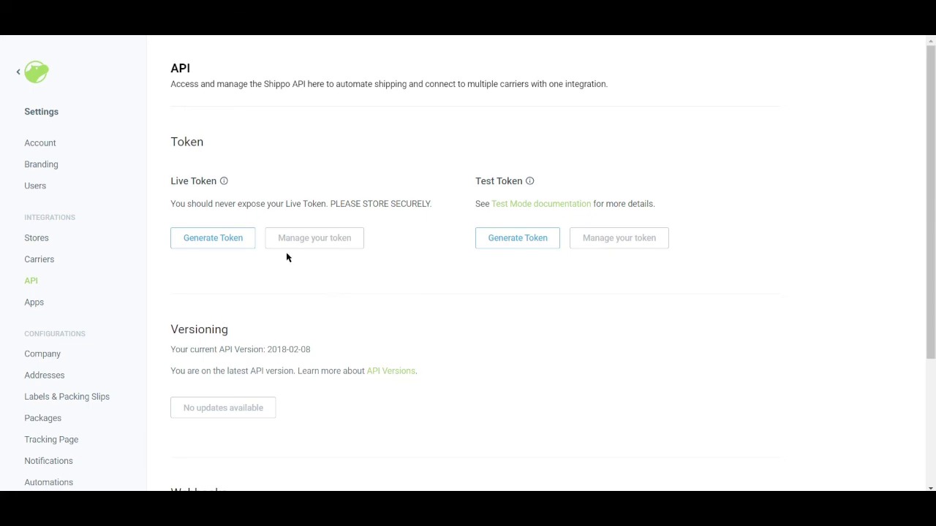
pyautogui.click(38, 306)
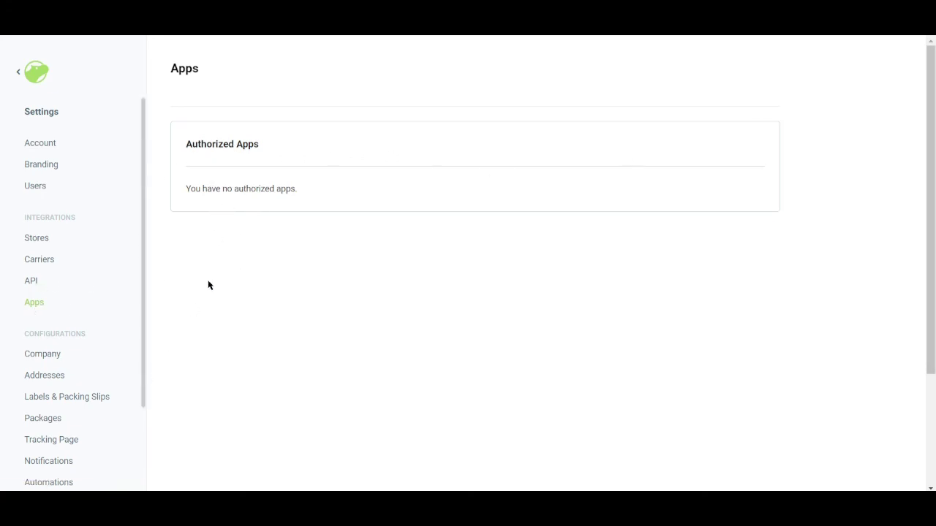
# Step: Scroll through the Company details form, then go to Addresses listing the 25MIN default location
pyautogui.scroll(-2, 207, 284)
pyautogui.scroll(-2, 83, 353)
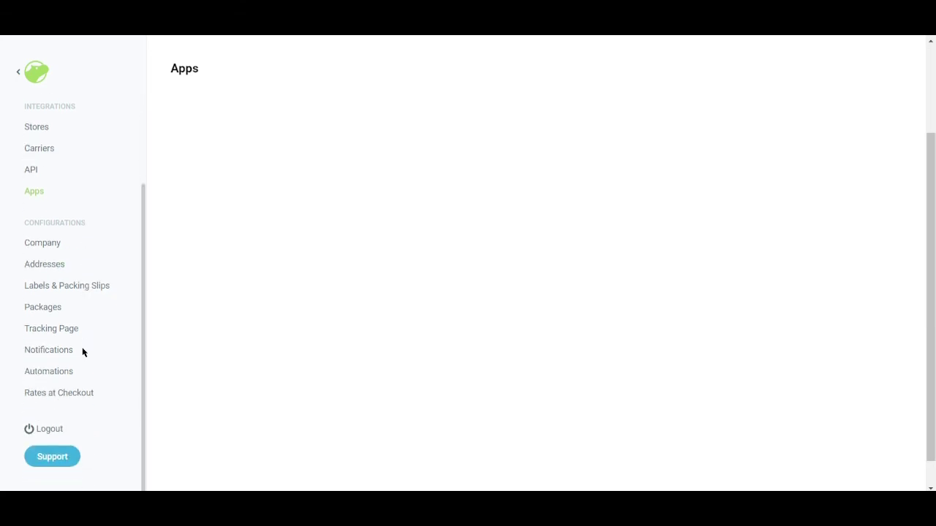
pyautogui.click(42, 244)
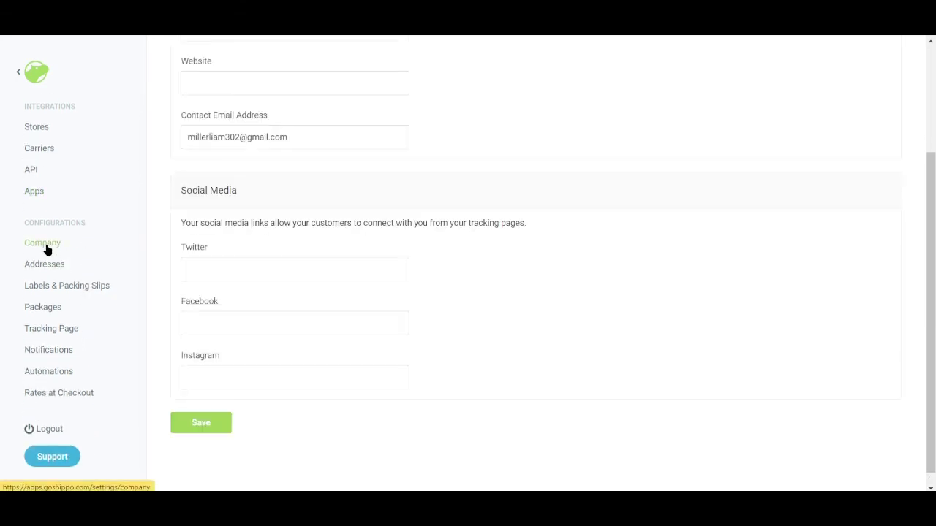
pyautogui.scroll(3, 390, 219)
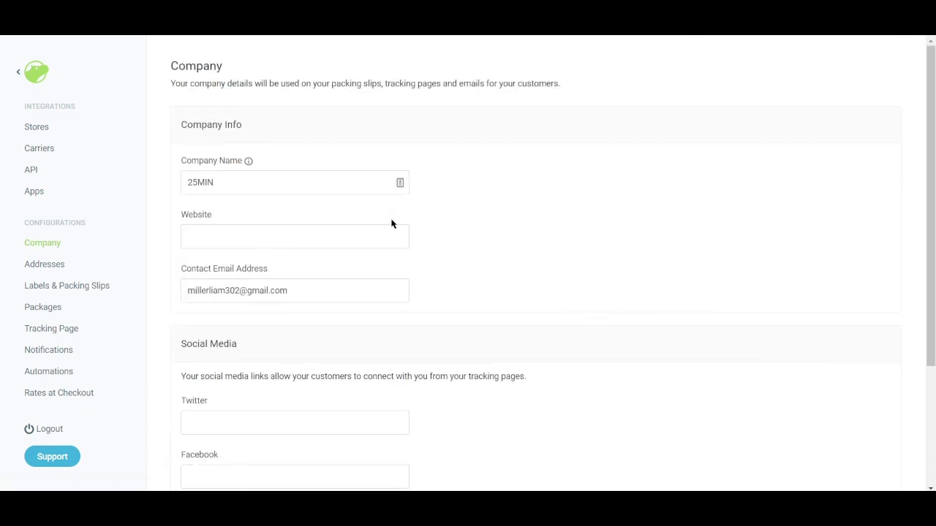
pyautogui.scroll(-3, 391, 223)
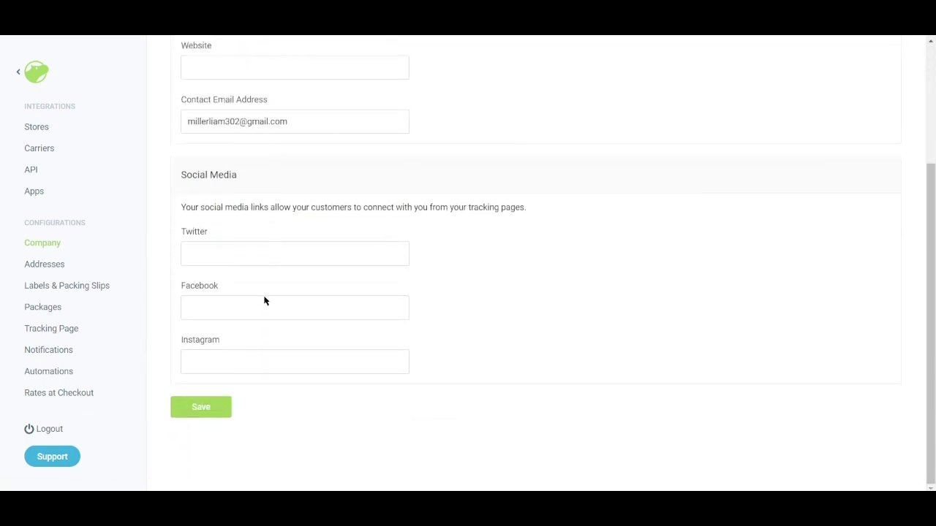
pyautogui.click(38, 270)
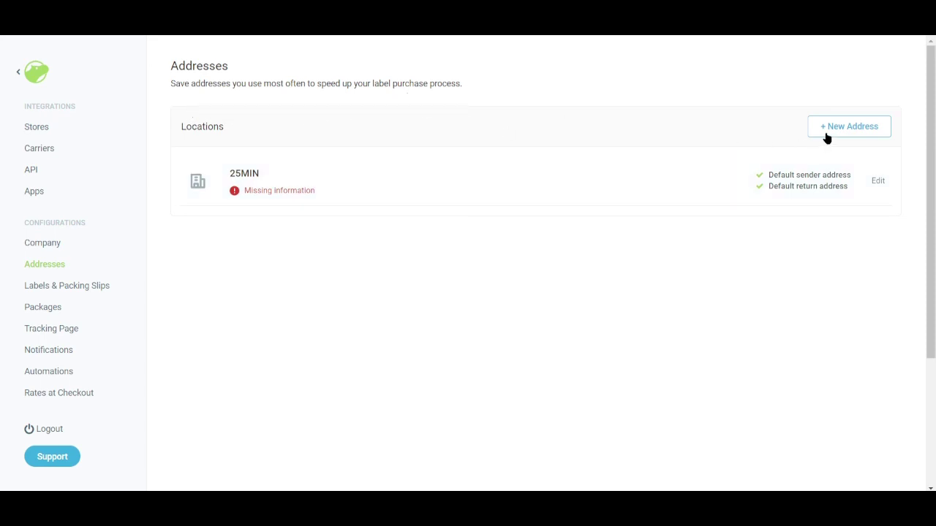
# Step: Visit Labels & Packing Slips and Packages, then scroll the Tracking Page sample preview
pyautogui.click(76, 291)
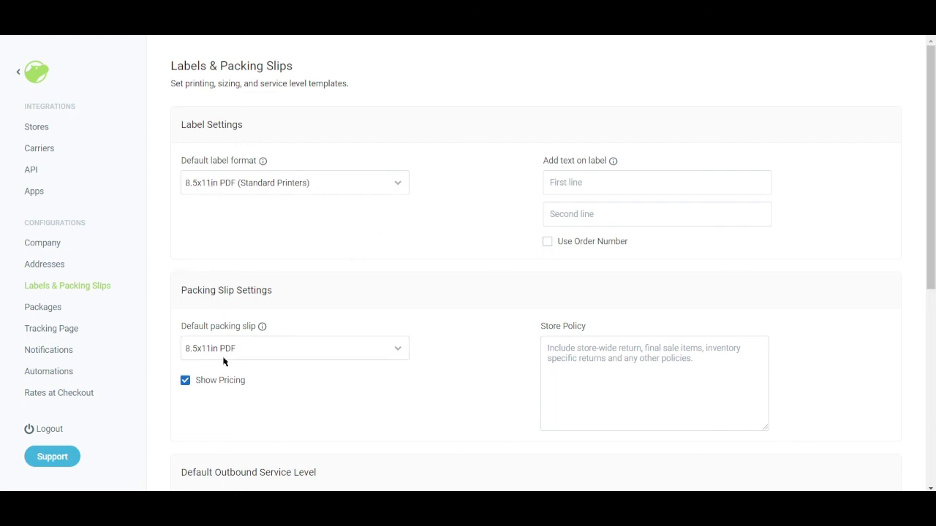
pyautogui.click(58, 313)
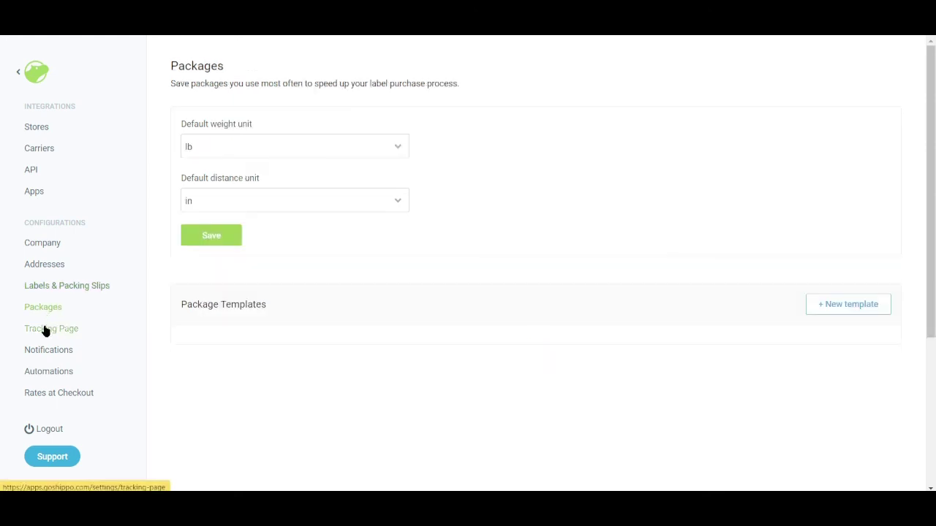
pyautogui.click(44, 329)
pyautogui.scroll(-1, 494, 228)
pyautogui.scroll(-2, 493, 228)
pyautogui.scroll(3, 493, 229)
pyautogui.scroll(-2, 489, 231)
pyautogui.scroll(3, 451, 256)
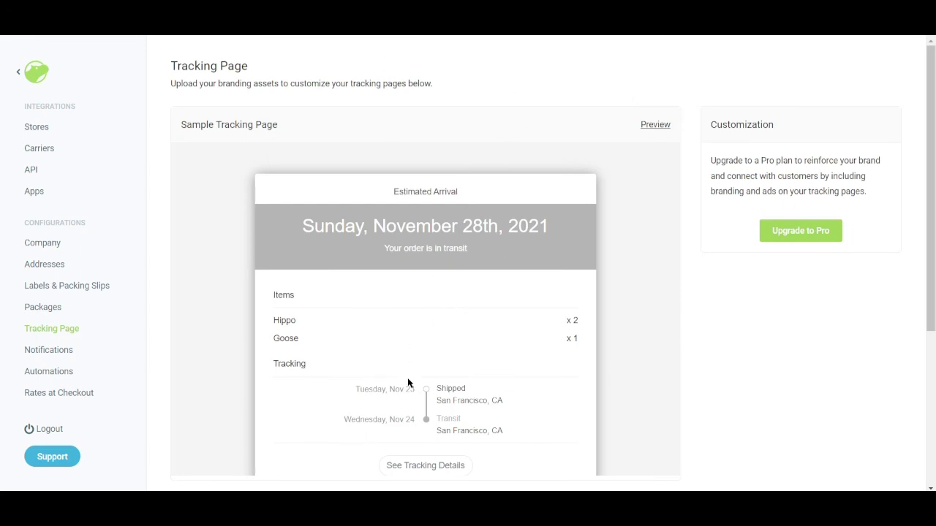
pyautogui.scroll(-1, 405, 410)
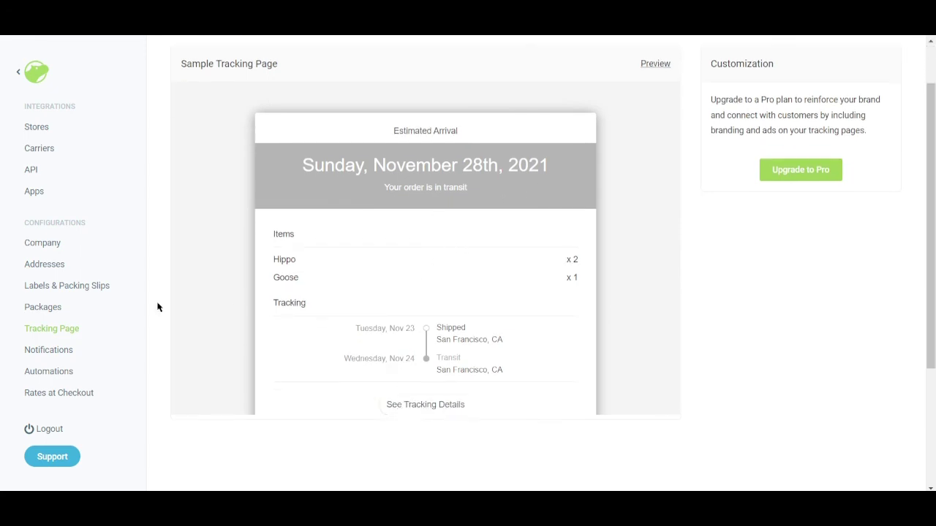
# Step: Visit Notifications, Automations, Rates at Checkout and Carriers, ending at the top of Stores
pyautogui.click(55, 353)
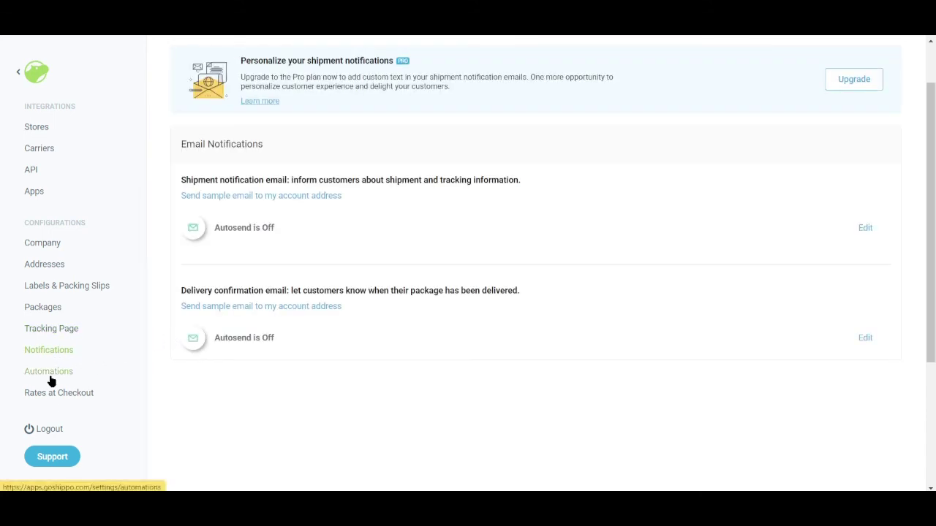
pyautogui.click(49, 375)
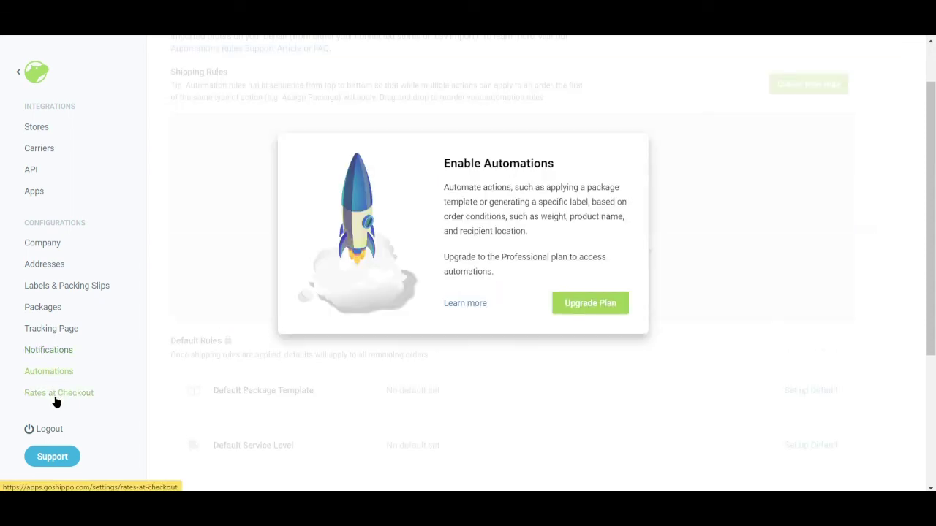
pyautogui.click(55, 398)
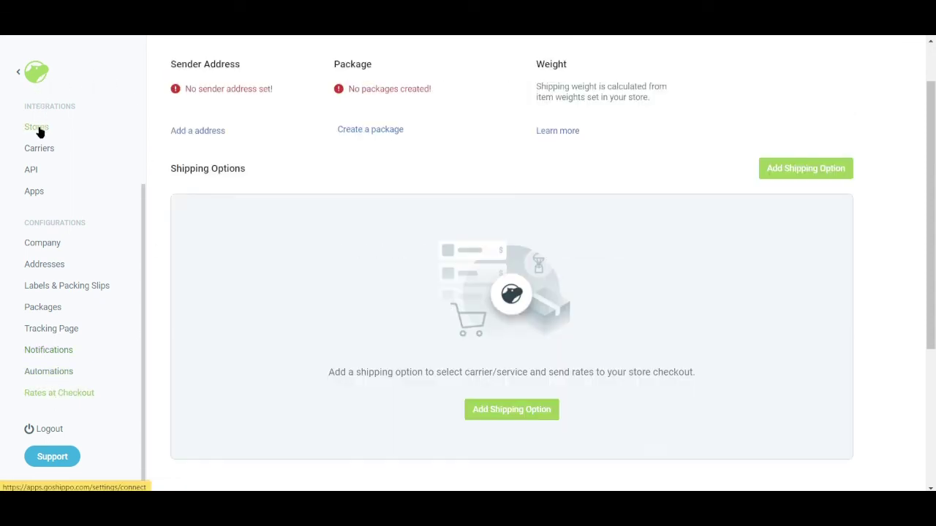
pyautogui.click(45, 152)
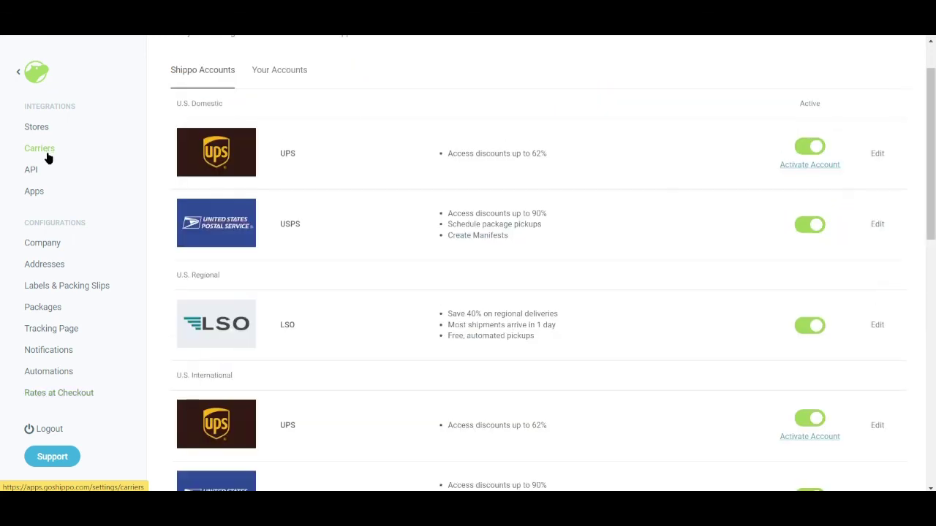
pyautogui.click(46, 129)
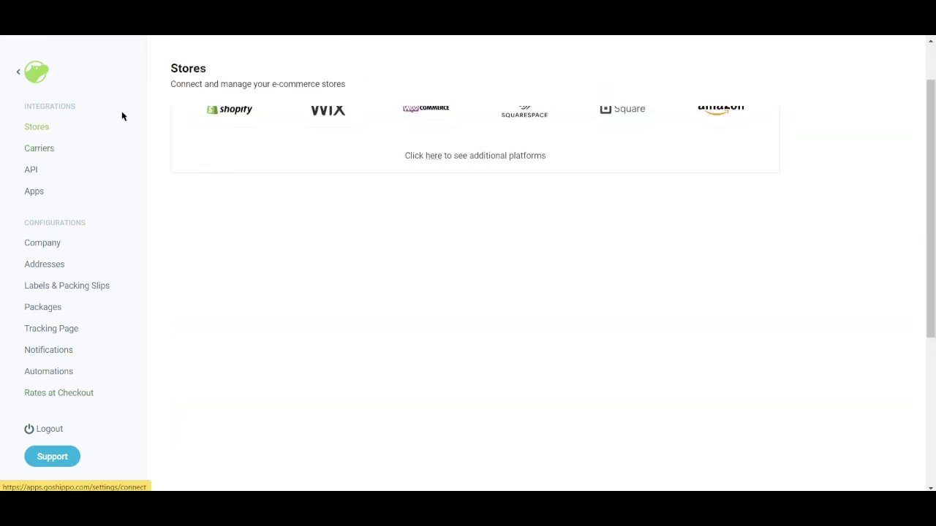
pyautogui.scroll(1, 382, 349)
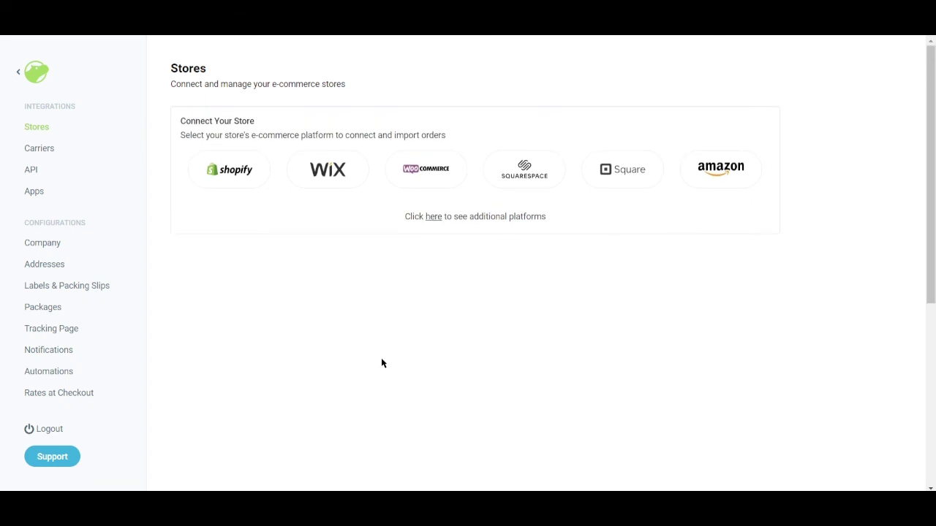